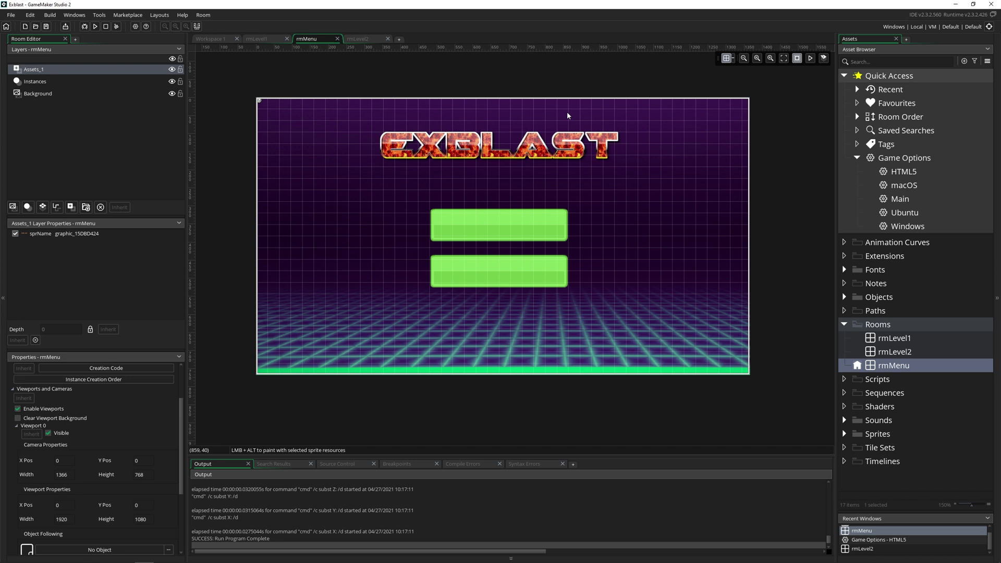
Run Exblast on Windows with F5 and choose START GAME to load the first brick level
{"action": "key", "text": "F5"}
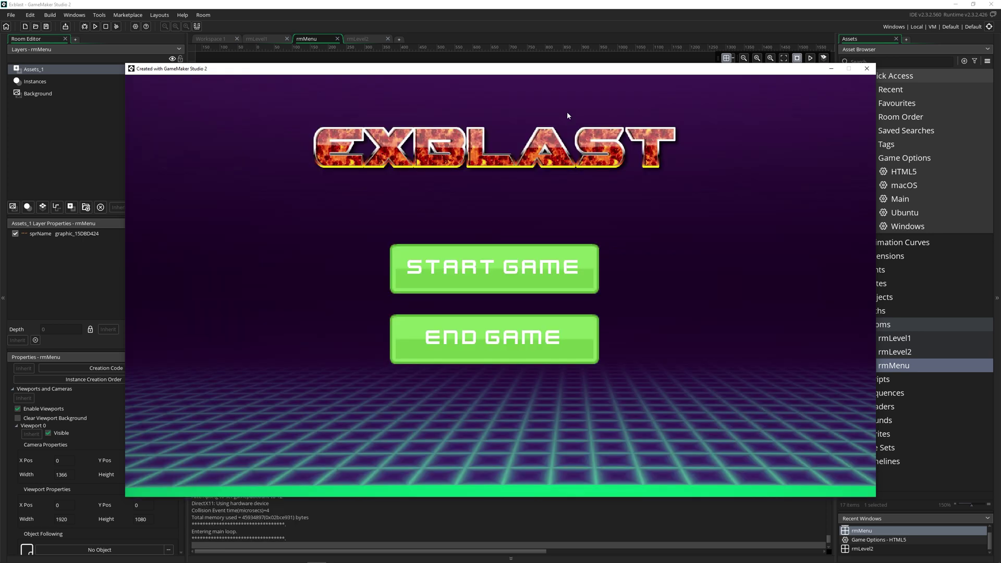
{"action": "left_click", "coordinate": [553, 265]}
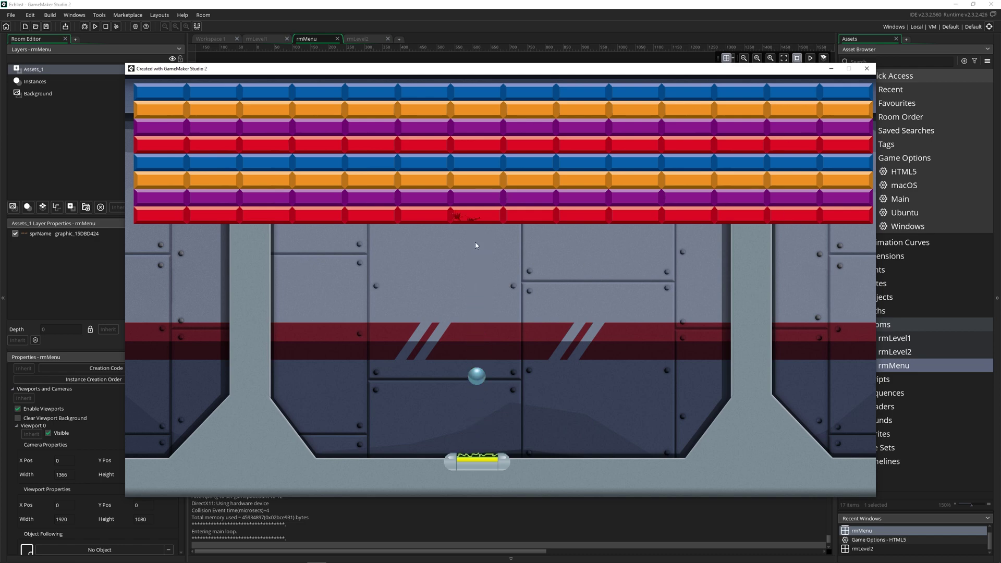
Close the test game and change the build target from Windows VM to HTML5 (JavaScript)
{"action": "left_click", "coordinate": [867, 68]}
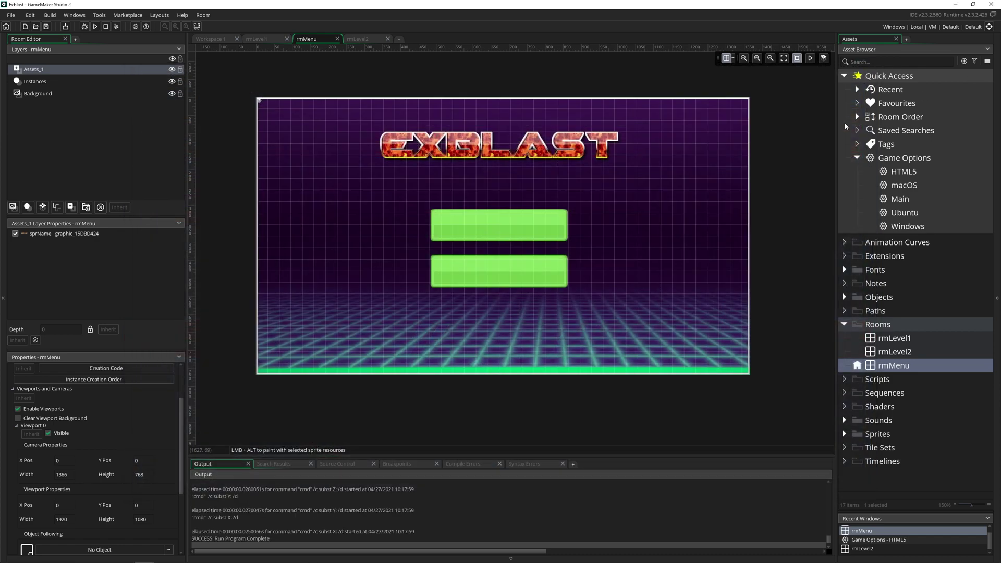
{"action": "left_click", "coordinate": [989, 26]}
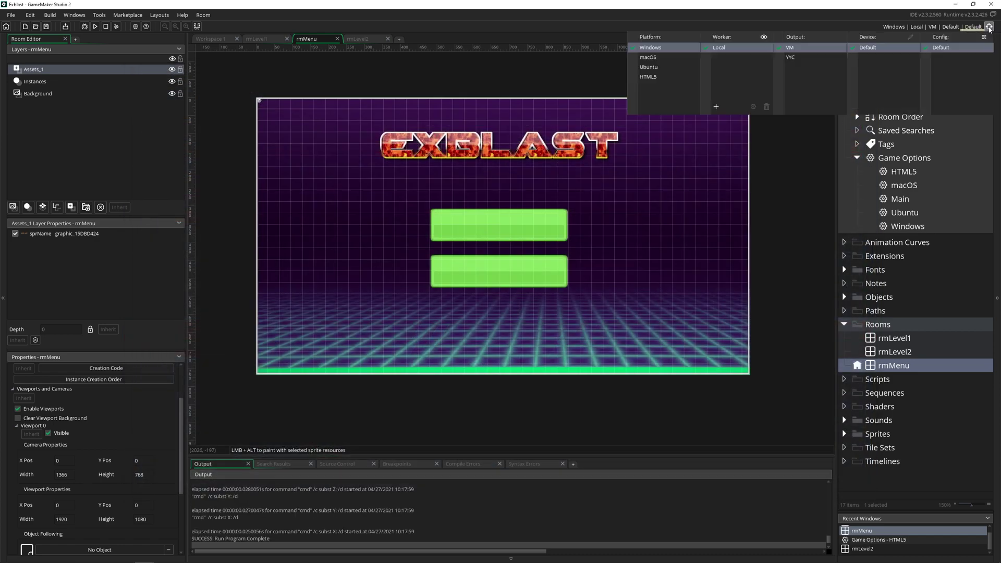
{"action": "left_click", "coordinate": [676, 76]}
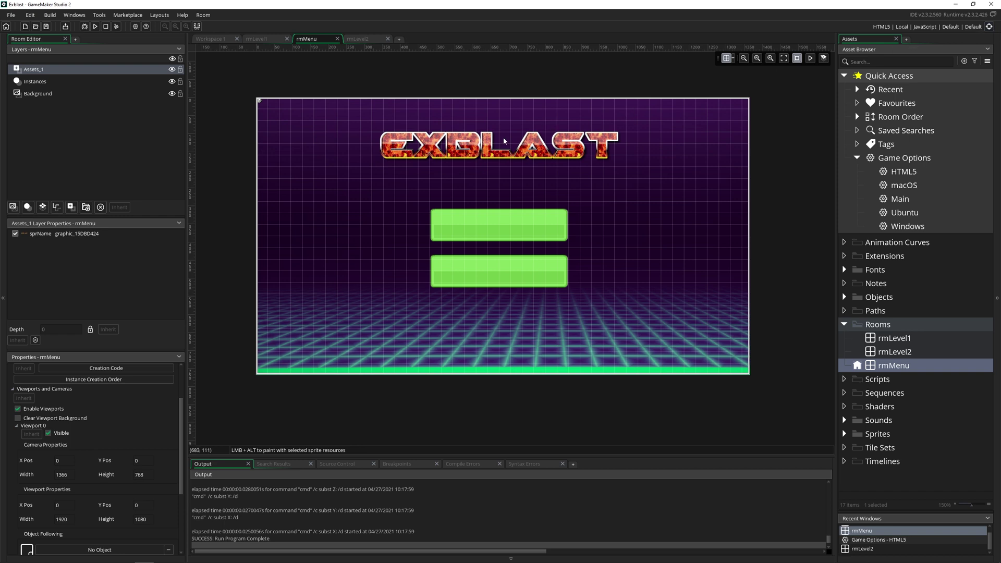
Build and run the HTML5 version in Firefox, start a game, then close the game tab
{"action": "key", "text": "F5"}
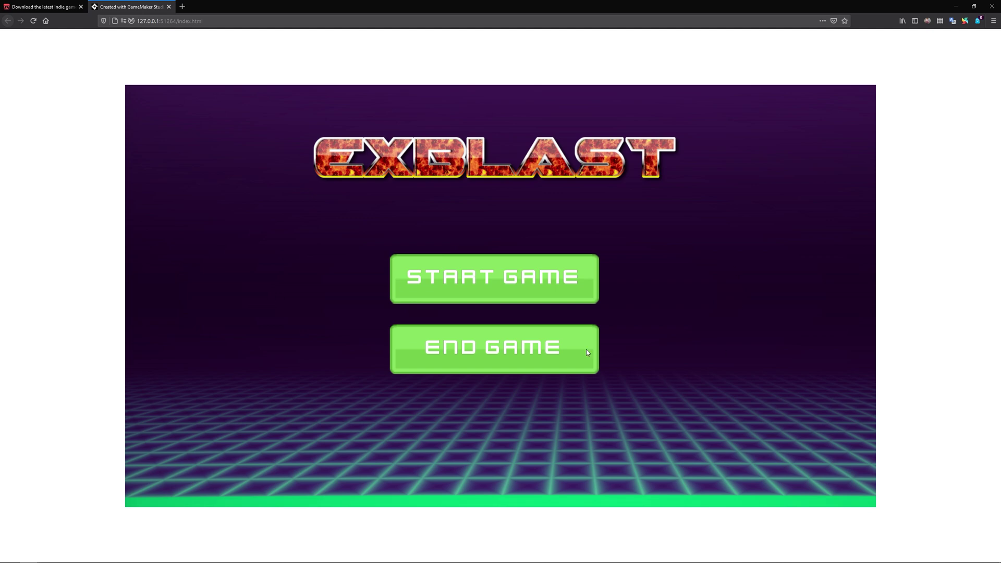
{"action": "left_click", "coordinate": [554, 288]}
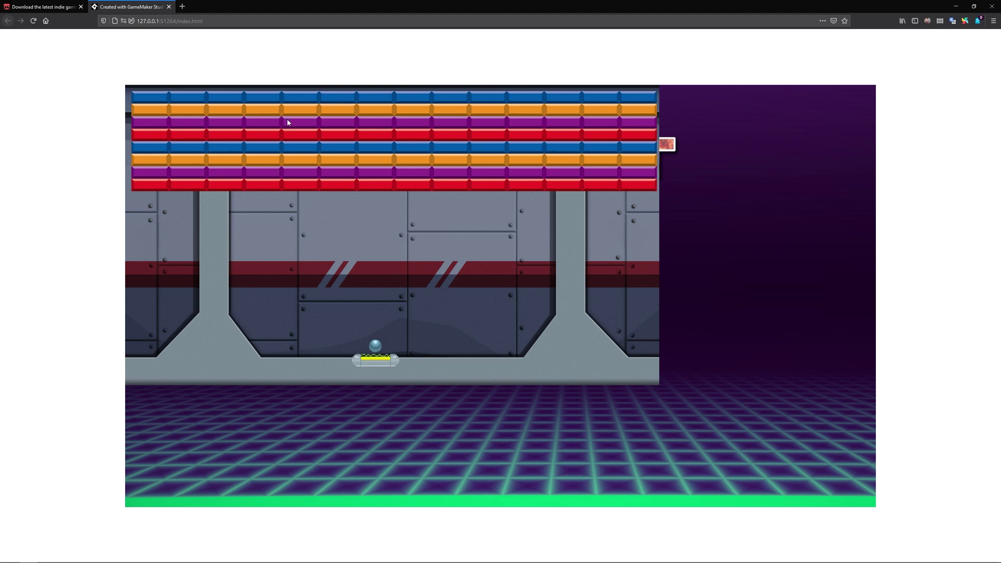
{"action": "left_click", "coordinate": [168, 7]}
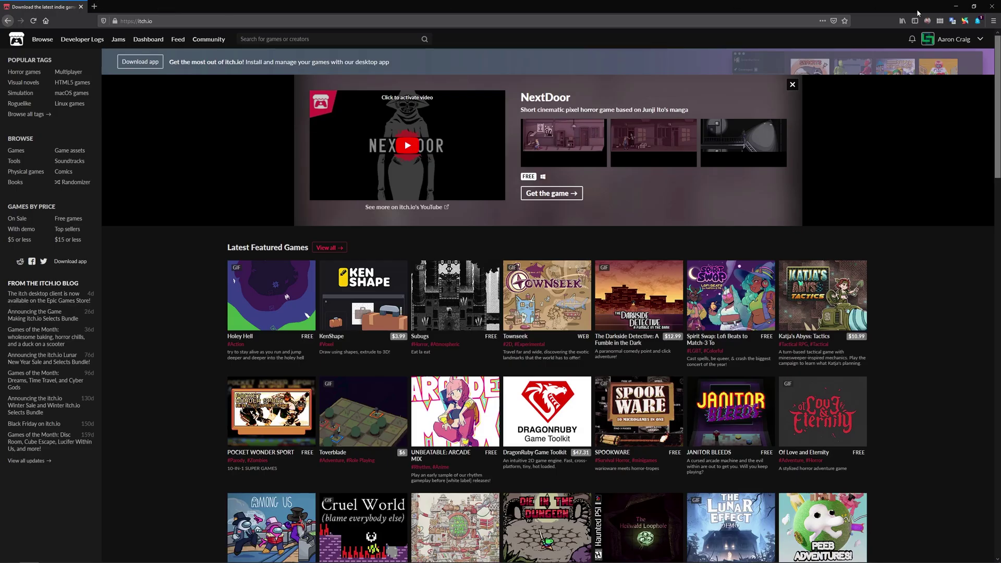
Back in the editor, enable viewports with Viewport 0 visible in rmLevel1
{"action": "left_click", "coordinate": [955, 6]}
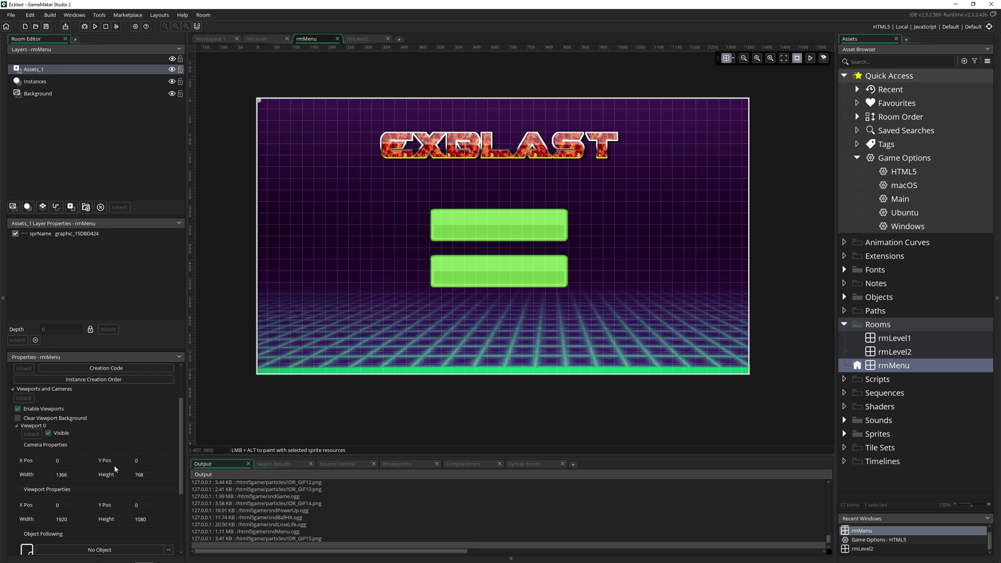
{"action": "left_click", "coordinate": [65, 519]}
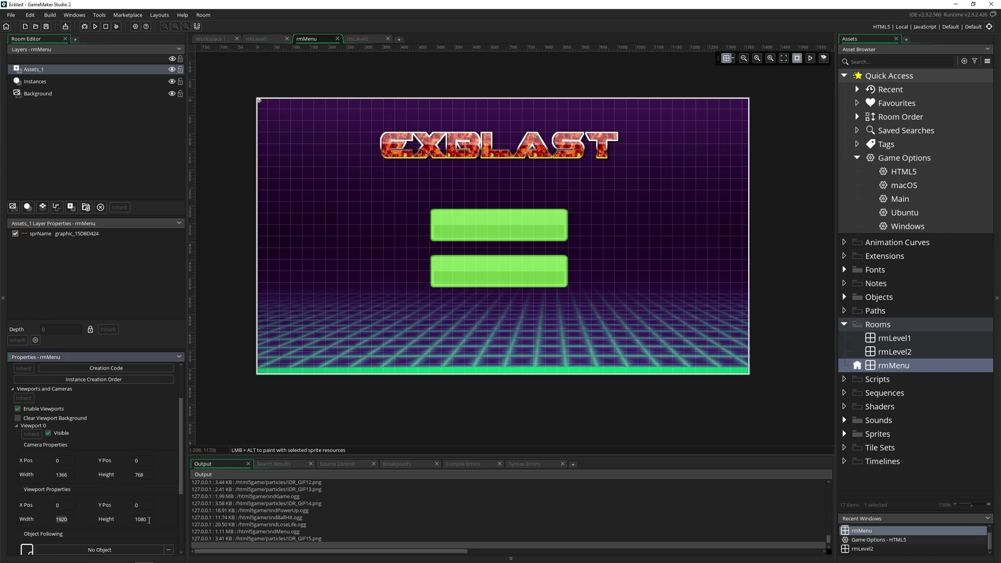
{"action": "left_click", "coordinate": [907, 340]}
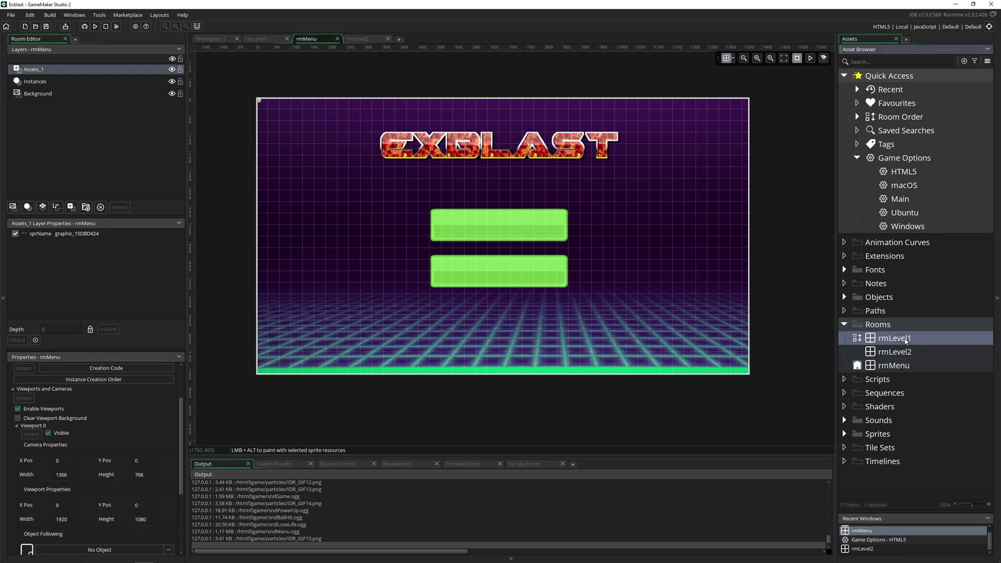
{"action": "double_click", "coordinate": [907, 340]}
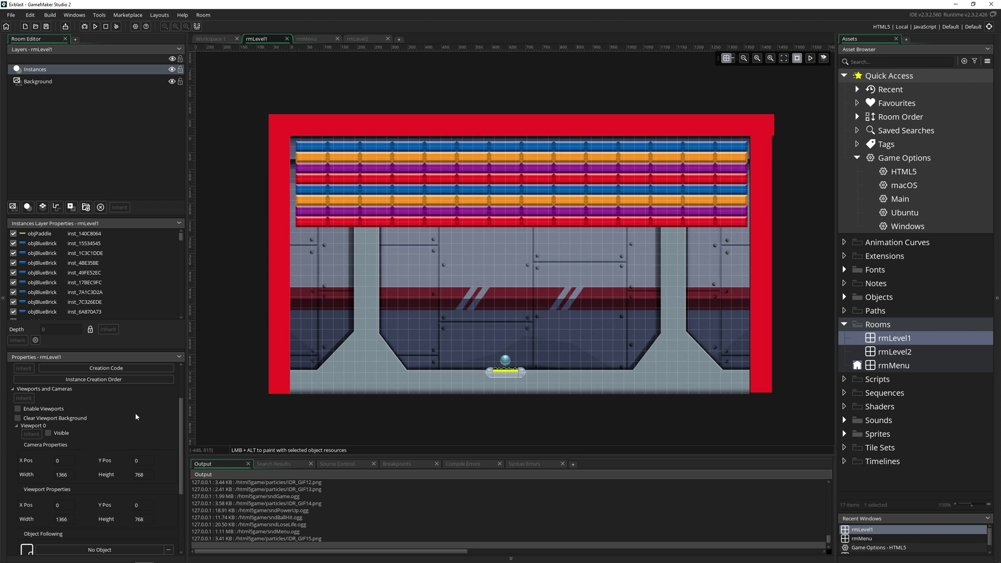
{"action": "scroll", "coordinate": [124, 443], "scroll_direction": "up", "scroll_amount": 2}
{"action": "left_click", "coordinate": [18, 424]}
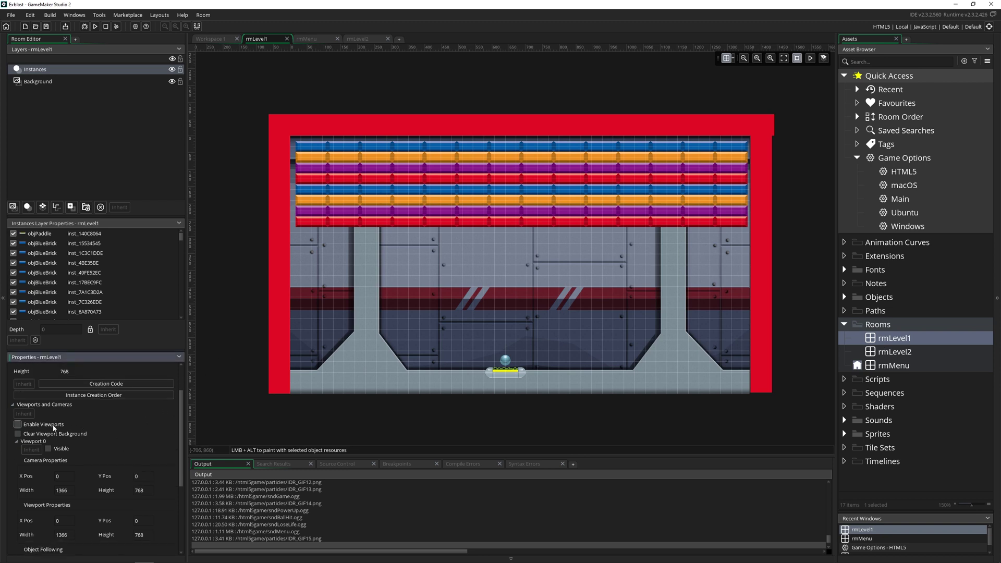
{"action": "left_click", "coordinate": [48, 449]}
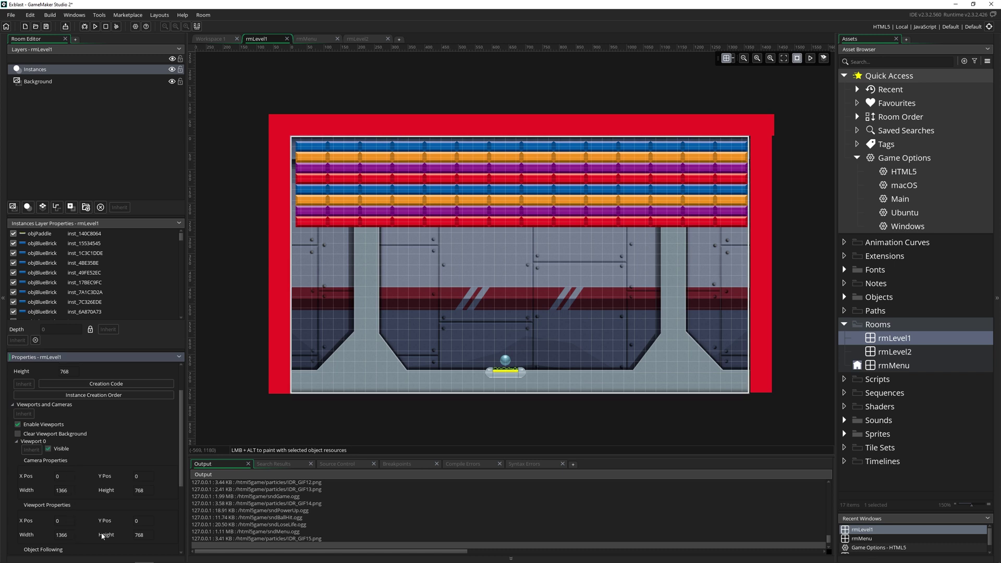
Open rmLevel2 and make its Viewport 0 visible too
{"action": "key", "text": "Down"}
{"action": "key", "text": "Return"}
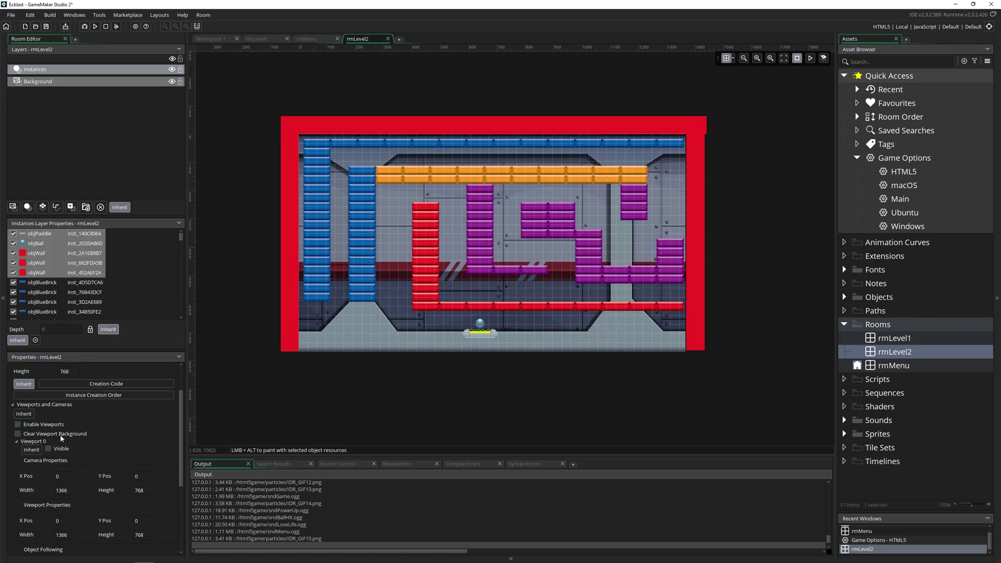
{"action": "left_click", "coordinate": [48, 449]}
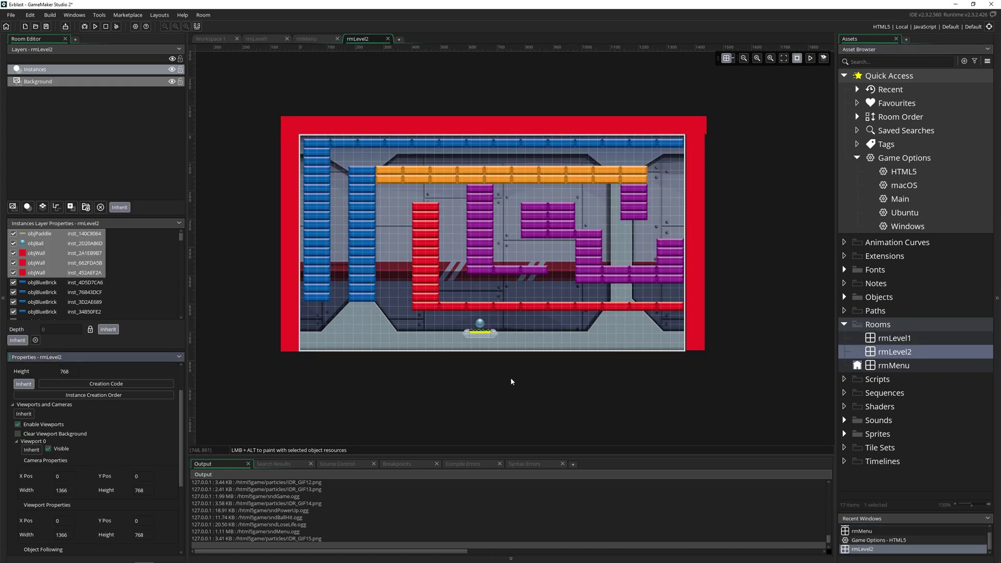
Rebuild the HTML5 game, check it fills the game area, then close the tab and minimize Firefox
{"action": "key", "text": "F5"}
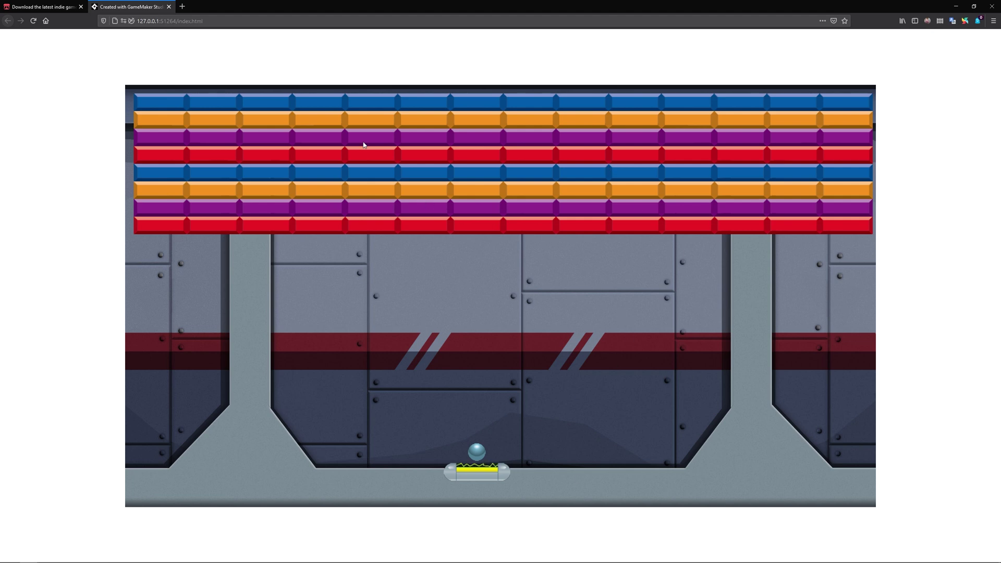
{"action": "left_click", "coordinate": [167, 7]}
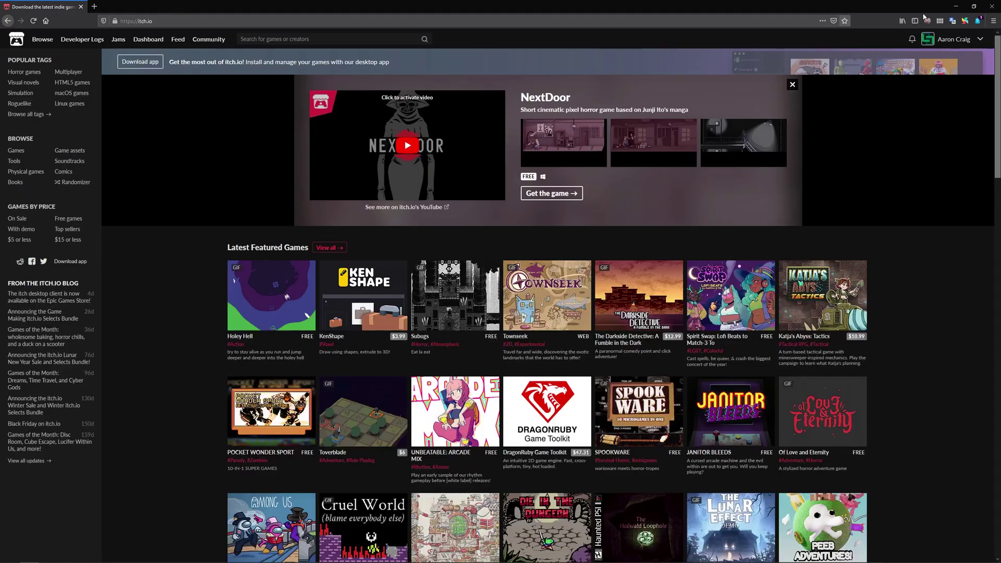
{"action": "left_click", "coordinate": [955, 6]}
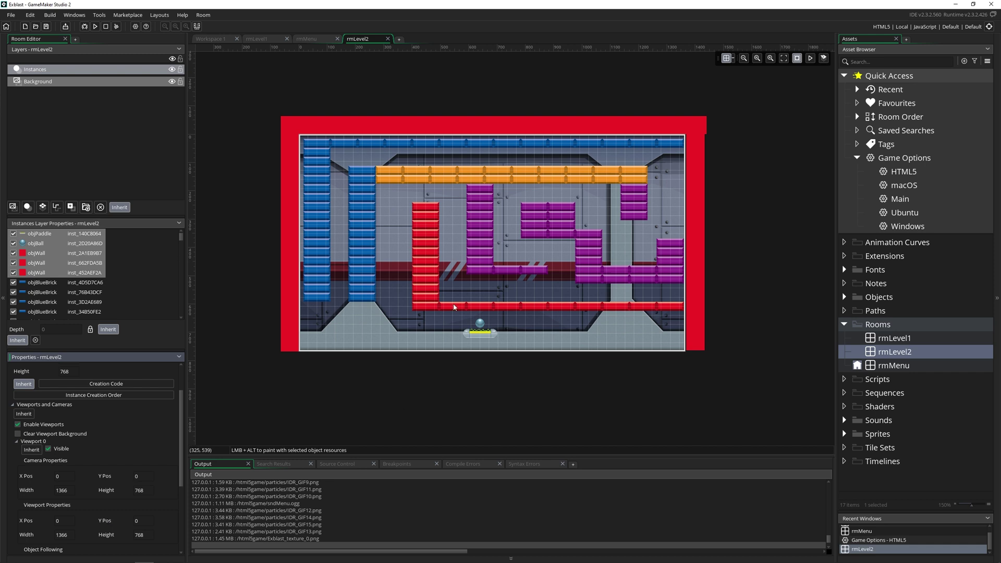
Untick 'Interpolate colours between pixels' in the HTML5 Graphics game options and confirm with OK
{"action": "double_click", "coordinate": [894, 172]}
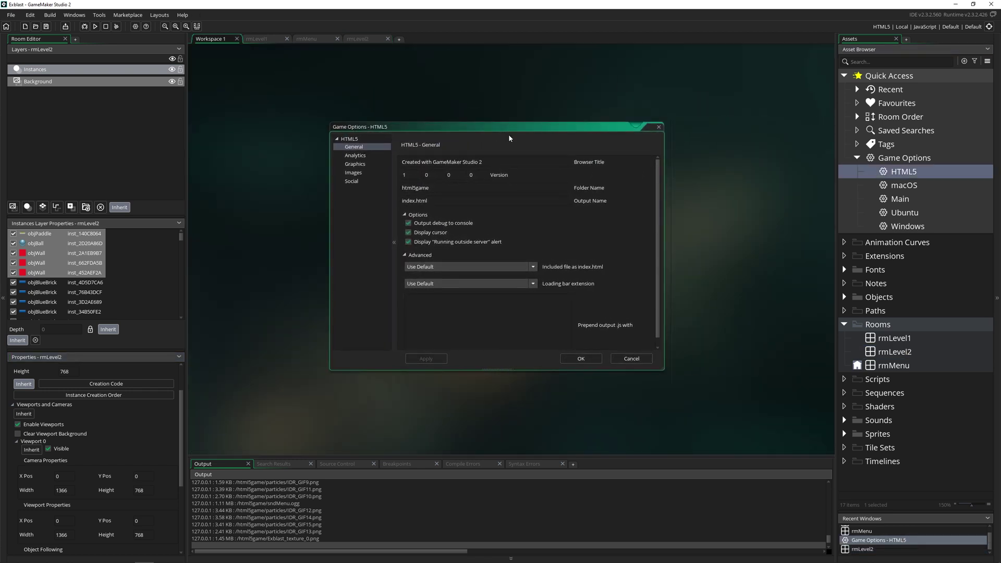
{"action": "left_click", "coordinate": [369, 164]}
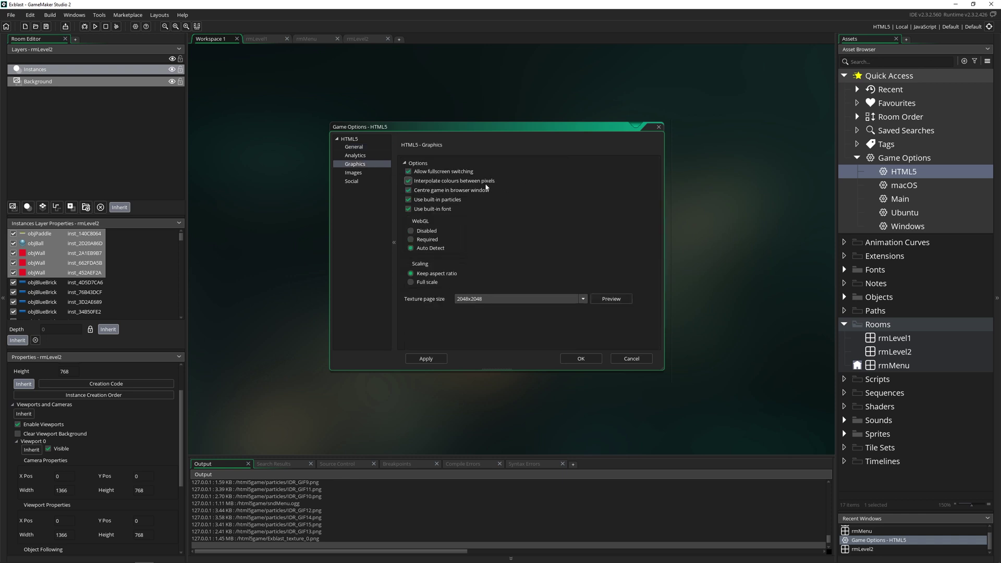
{"action": "left_click", "coordinate": [441, 183]}
{"action": "left_click", "coordinate": [577, 359]}
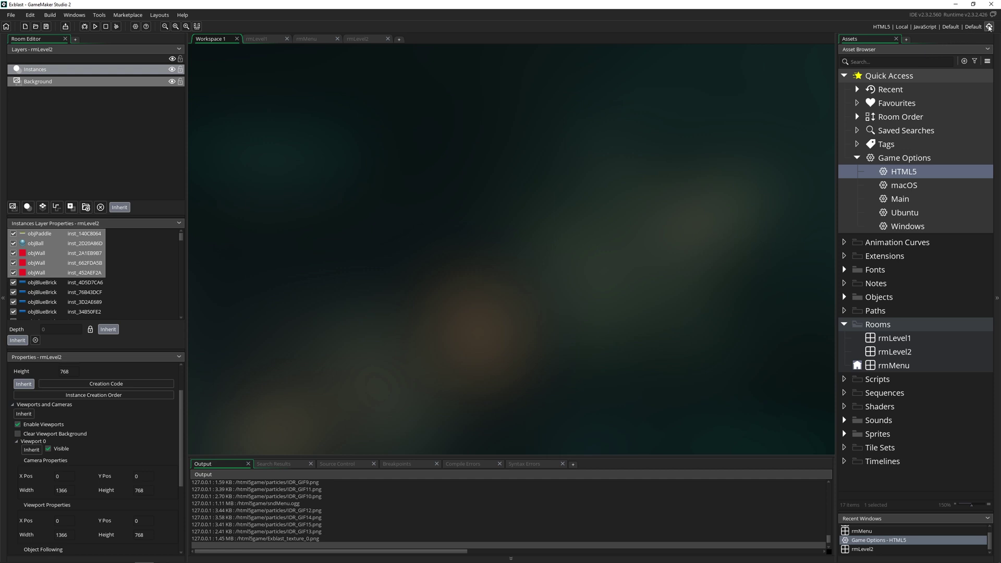
Attempt the executable export, dismiss the game-still-running error, and stop the running game
{"action": "left_click", "coordinate": [50, 14]}
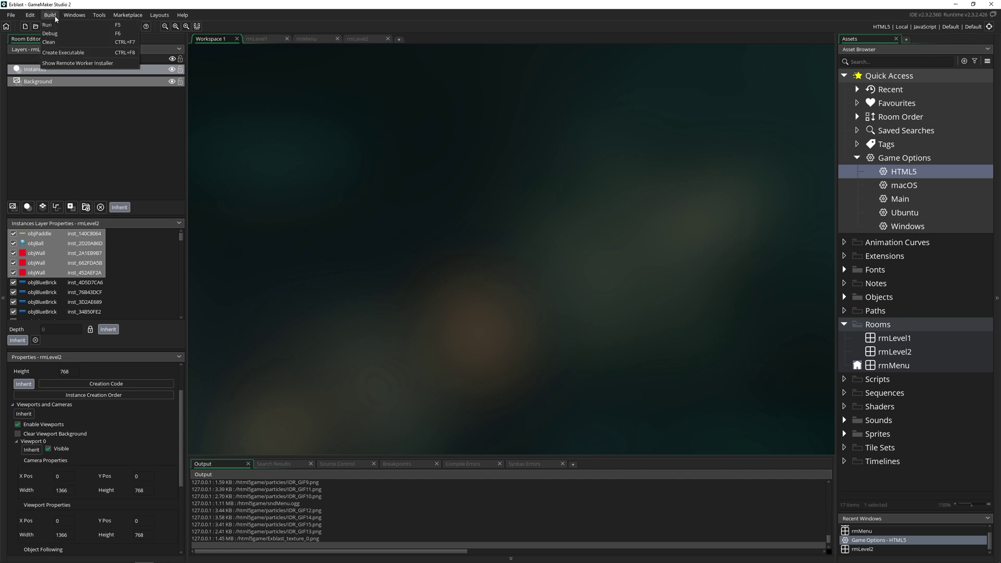
{"action": "left_click", "coordinate": [63, 52]}
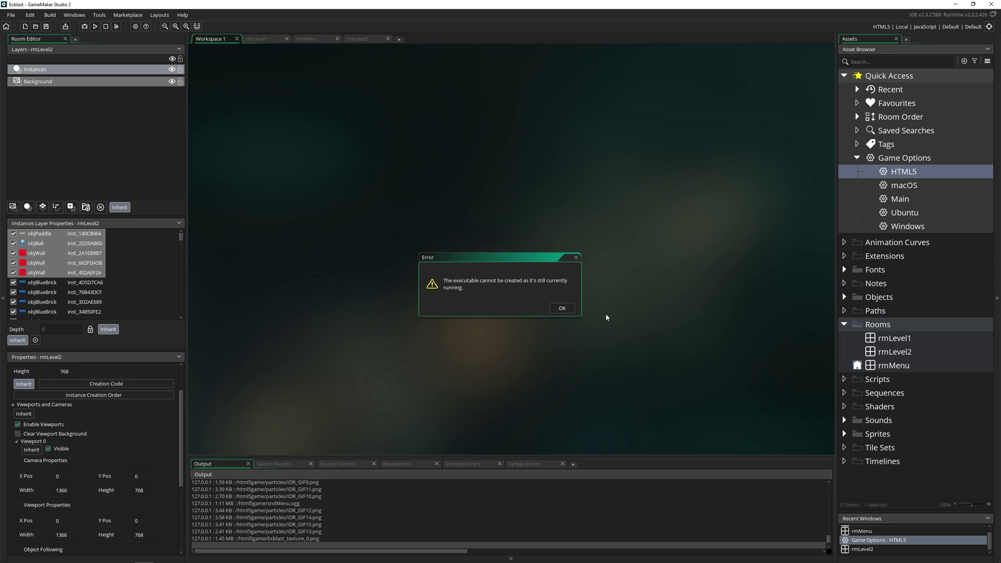
{"action": "left_click", "coordinate": [563, 307]}
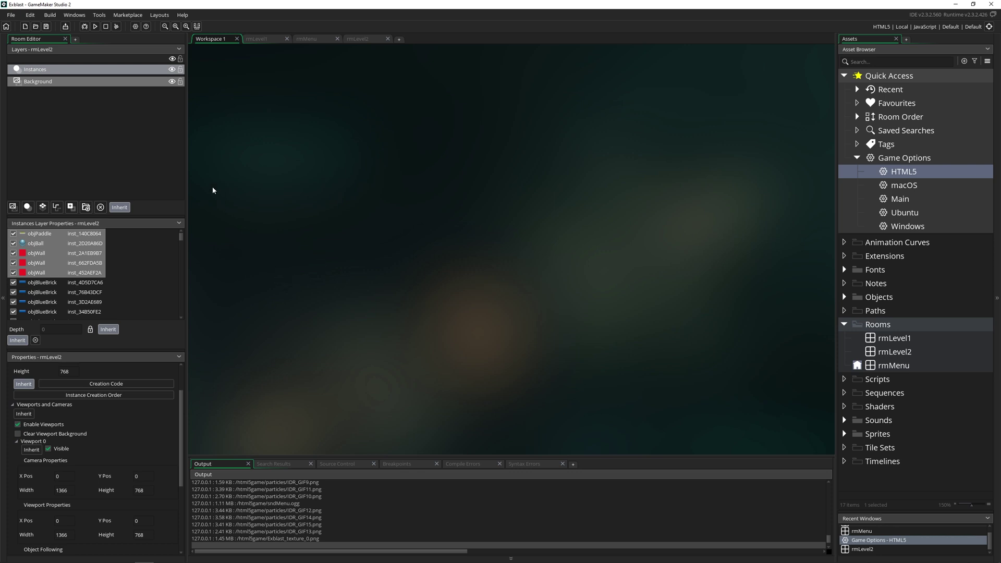
{"action": "left_click", "coordinate": [106, 28]}
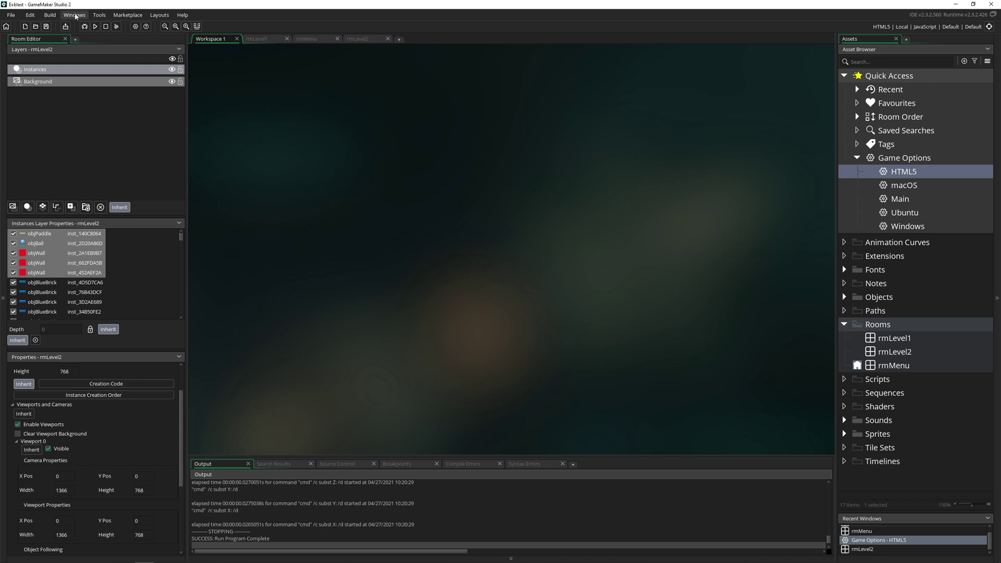
Export the HTML5 package as Exblast.zip on the Desktop, overwriting the old copy
{"action": "left_click", "coordinate": [50, 15]}
{"action": "left_click", "coordinate": [72, 57]}
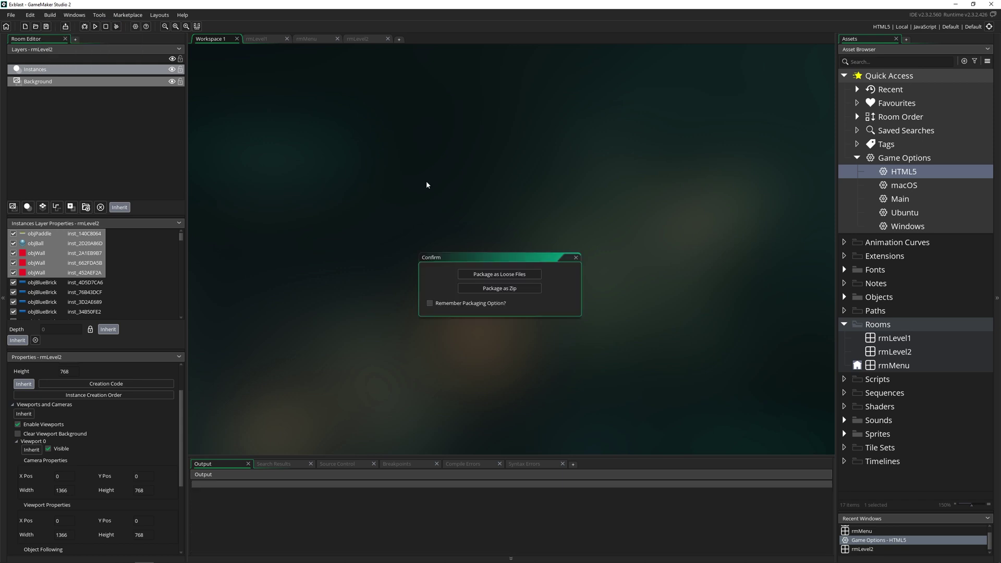
{"action": "left_click", "coordinate": [511, 289]}
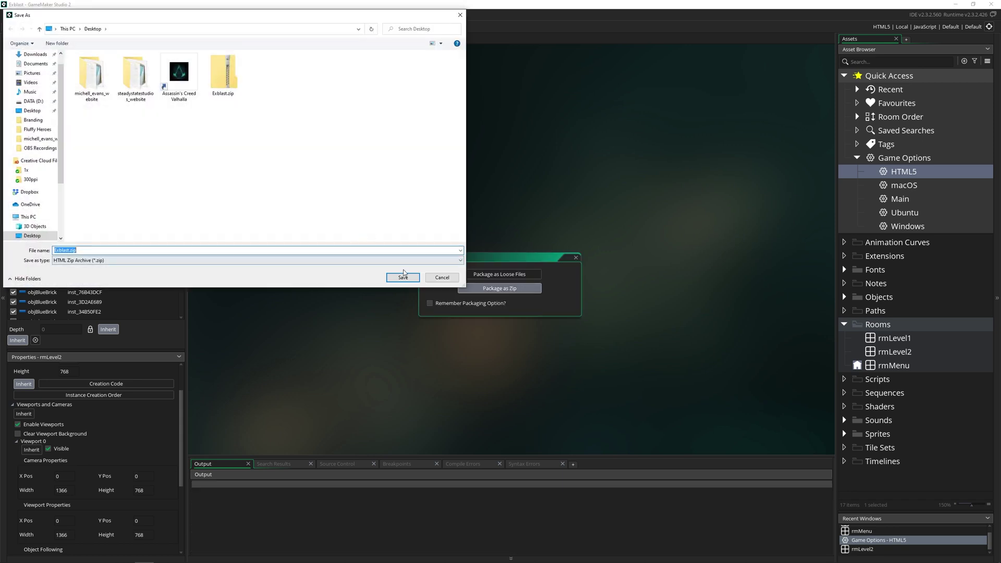
{"action": "left_click", "coordinate": [241, 73]}
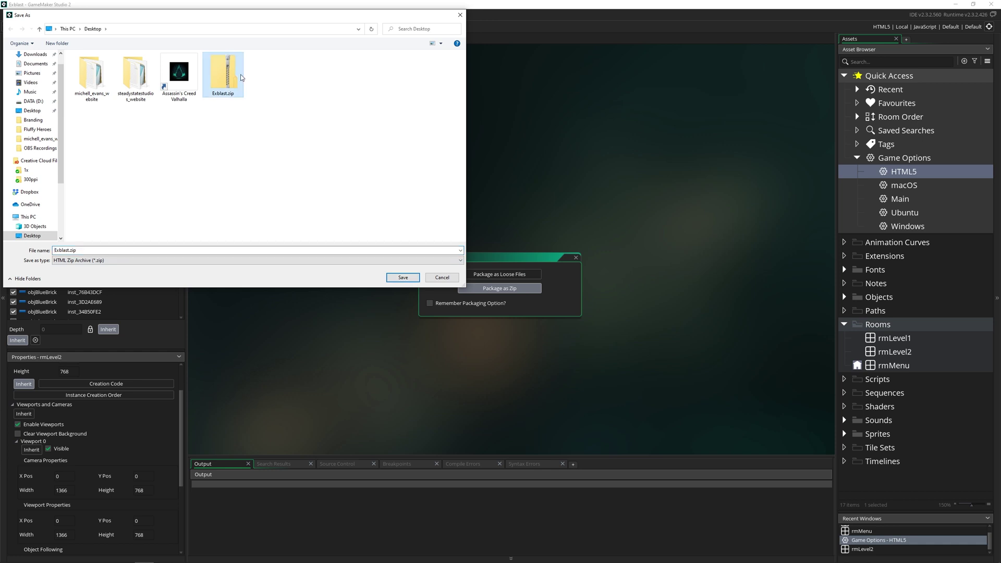
{"action": "left_click", "coordinate": [403, 277]}
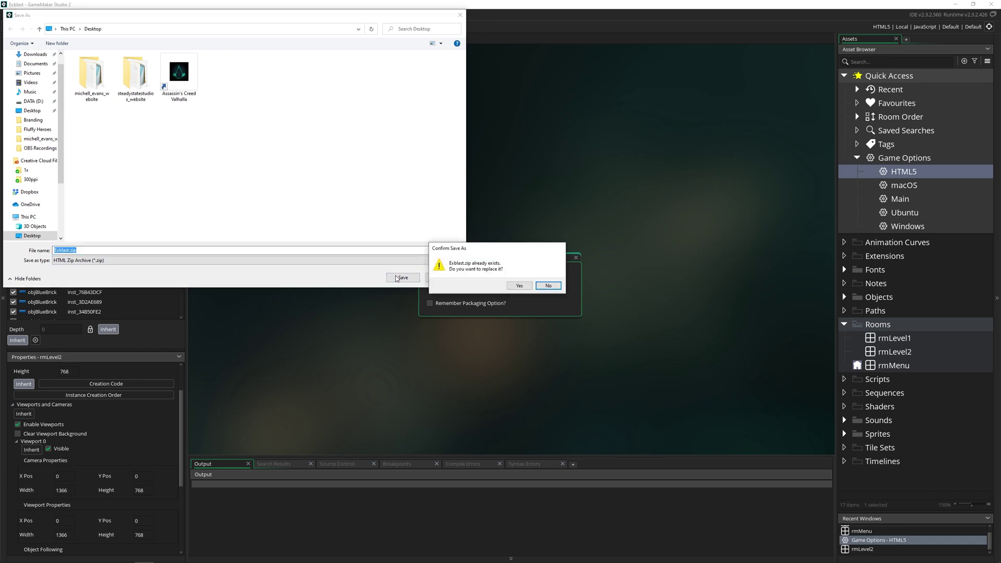
{"action": "left_click", "coordinate": [517, 285]}
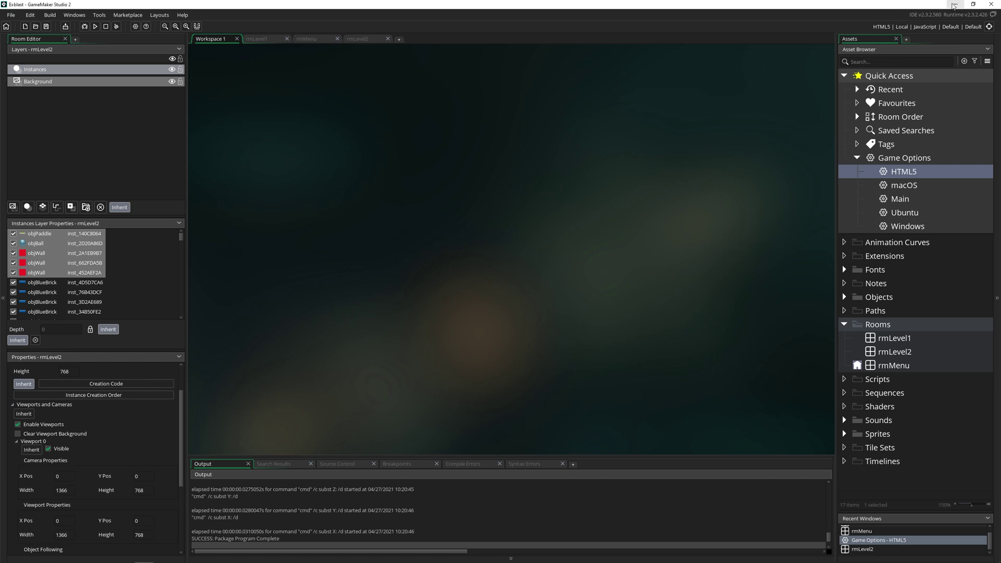
{"action": "left_click", "coordinate": [955, 4]}
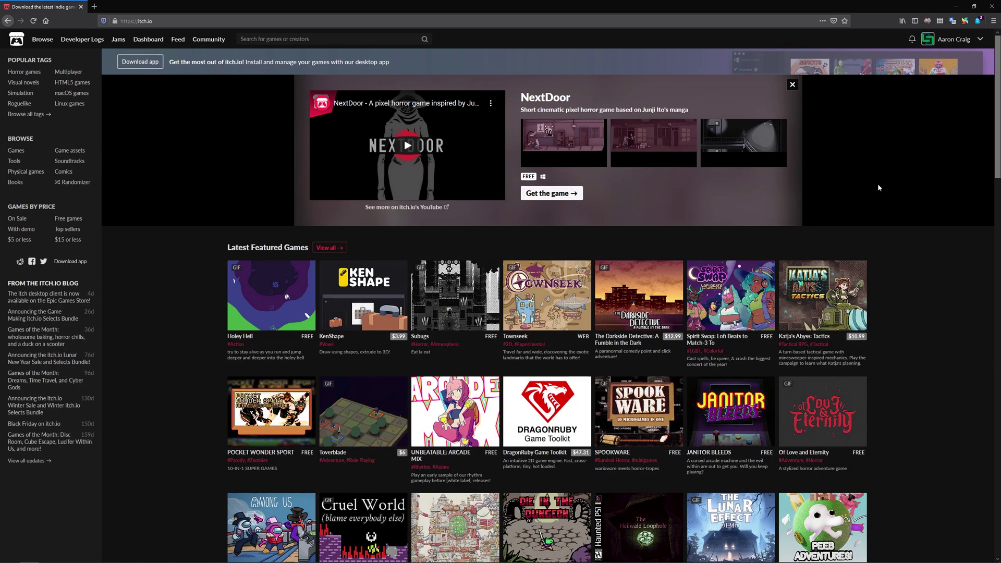
Create a new itch.io project titled 'Exblast'
{"action": "left_click", "coordinate": [980, 39]}
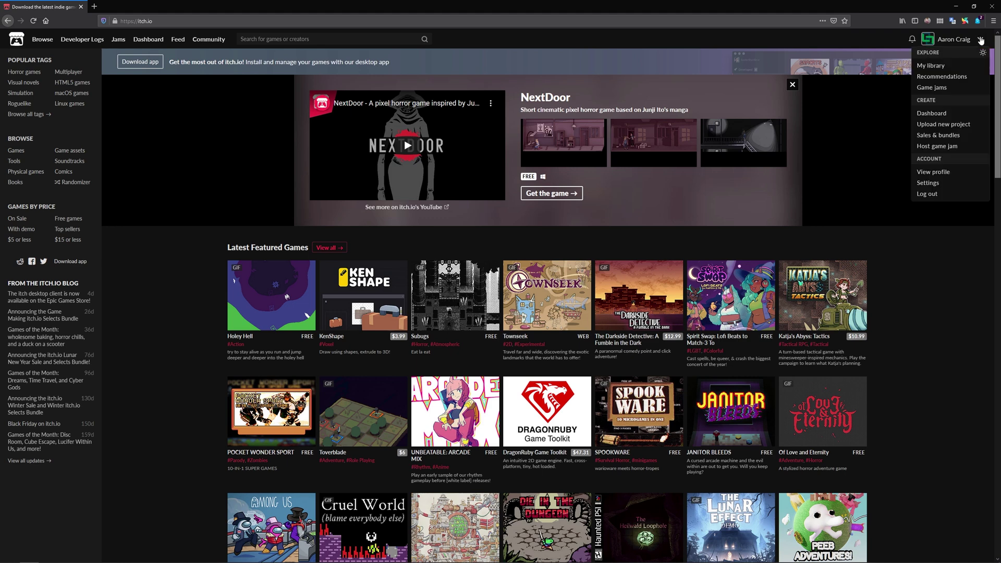
{"action": "left_click", "coordinate": [947, 126]}
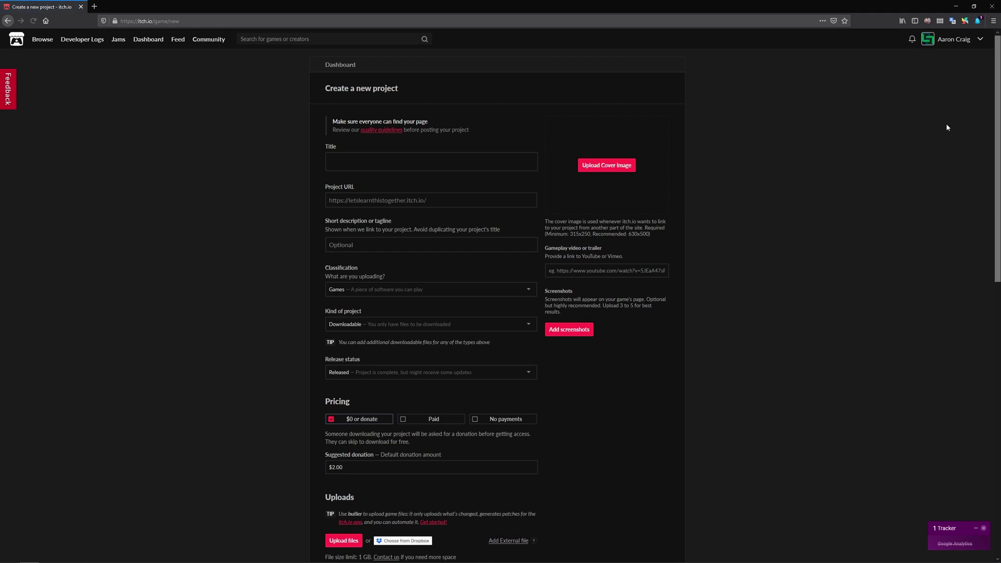
{"action": "type", "text": "Exblast"}
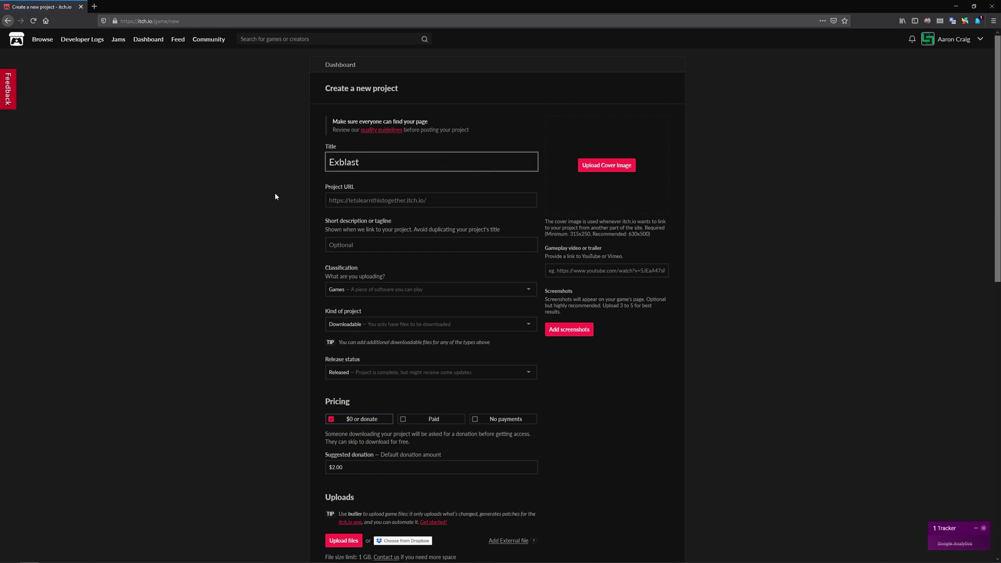
Upload Exblast.zip as the project's game file
{"action": "scroll", "coordinate": [274, 207], "scroll_direction": "down", "scroll_amount": 6}
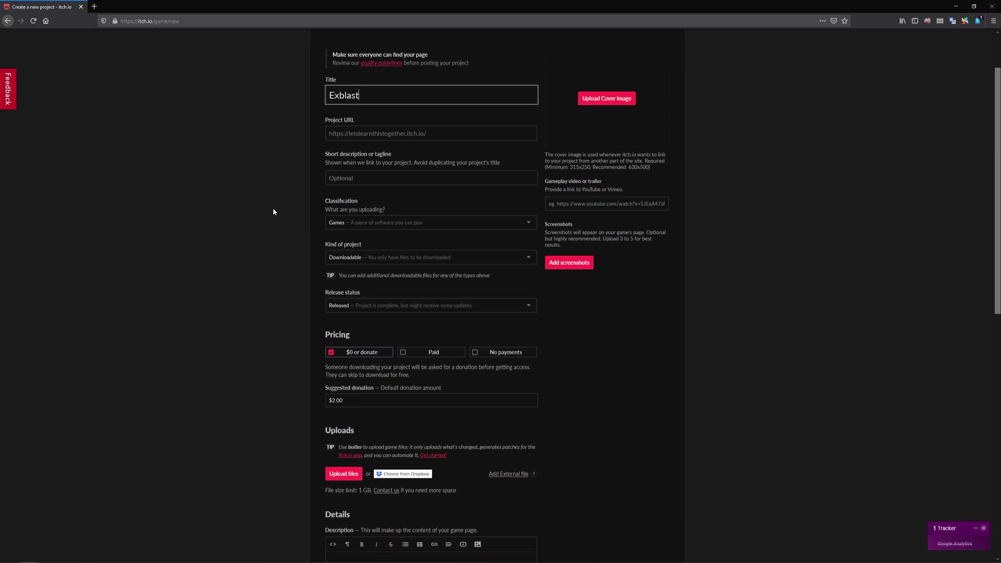
{"action": "left_click", "coordinate": [344, 222]}
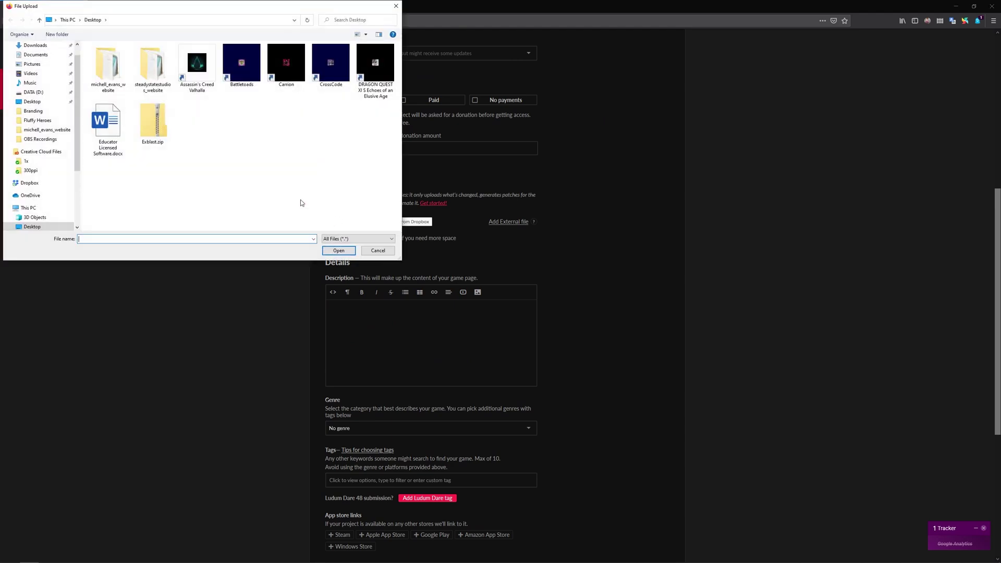
{"action": "double_click", "coordinate": [156, 123]}
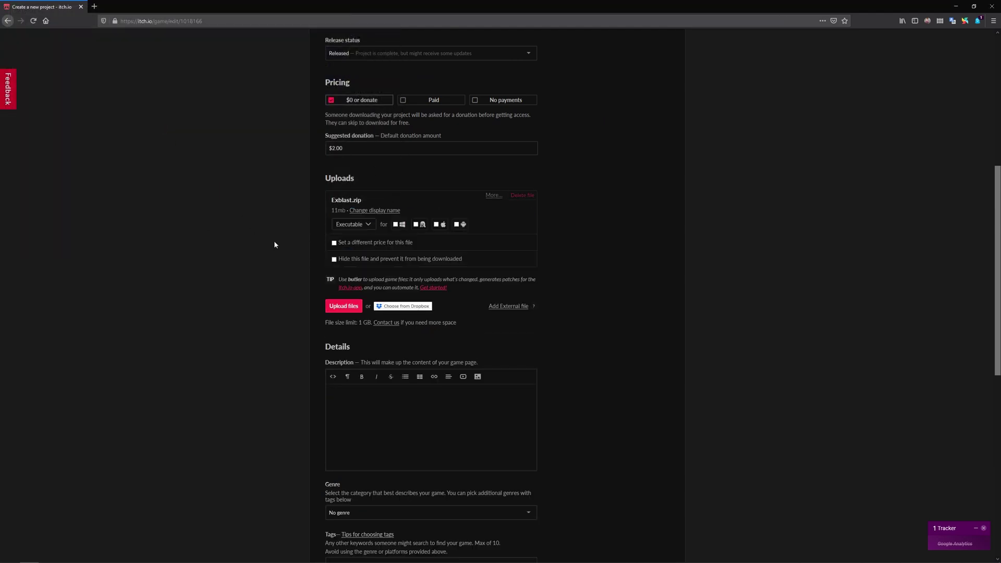
{"action": "scroll", "coordinate": [275, 245], "scroll_direction": "down", "scroll_amount": 3}
{"action": "scroll", "coordinate": [274, 241], "scroll_direction": "up", "scroll_amount": 2}
{"action": "scroll", "coordinate": [271, 240], "scroll_direction": "up", "scroll_amount": 3}
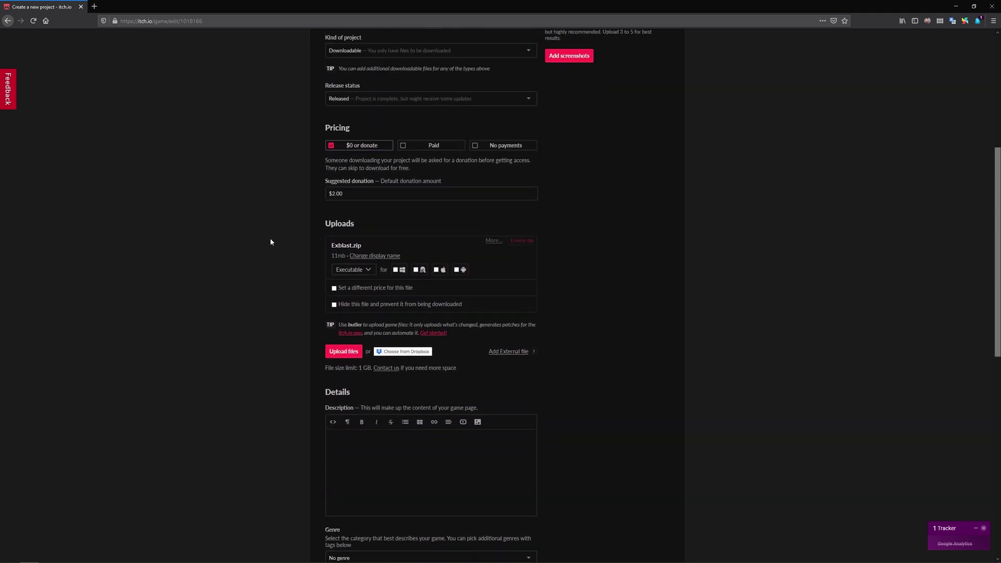
Set the project's kind to HTML
{"action": "left_click", "coordinate": [353, 127]}
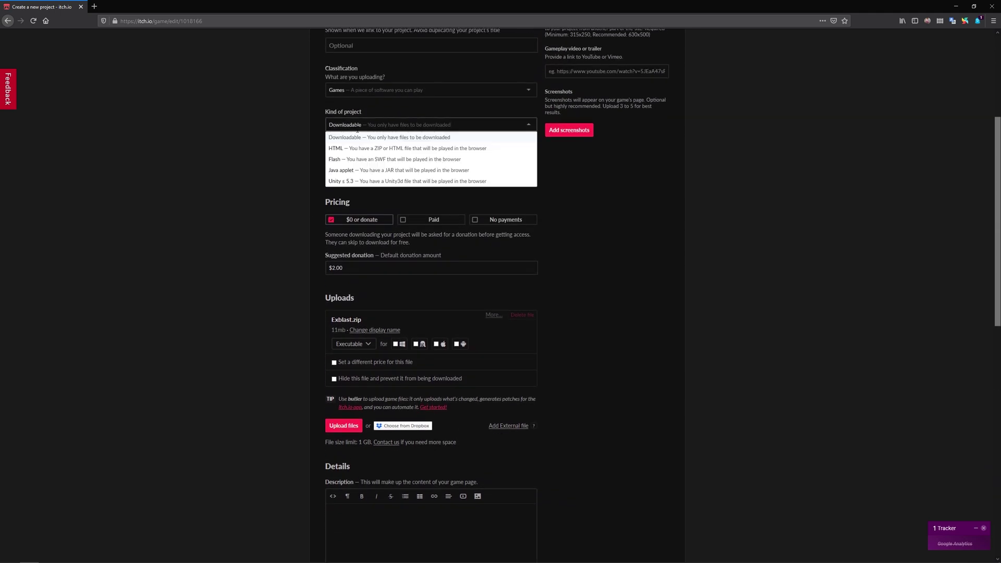
{"action": "left_click", "coordinate": [355, 151]}
{"action": "scroll", "coordinate": [295, 172], "scroll_direction": "down", "scroll_amount": 6}
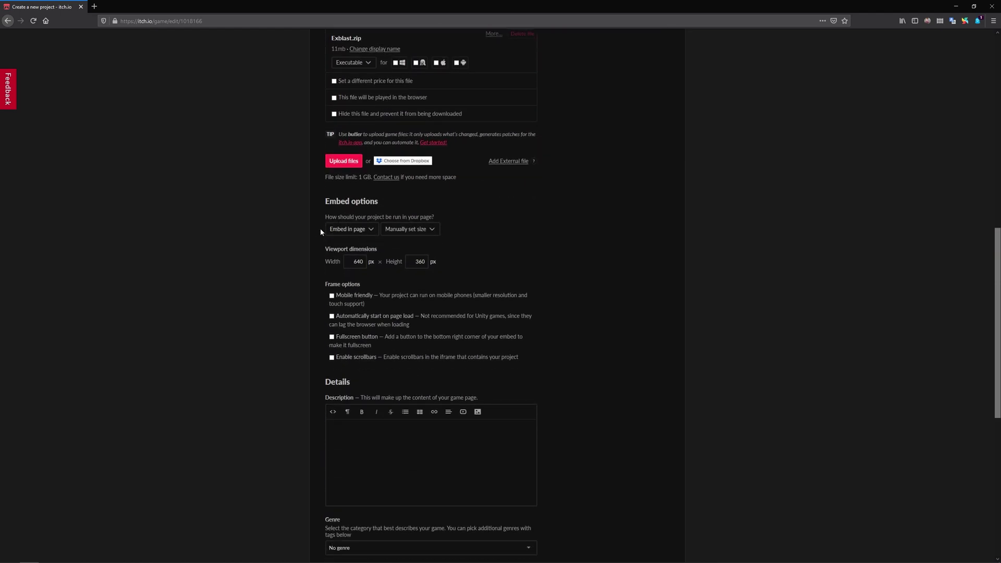
Set the embed viewport to 1366 × 768 px and choose Save & view page
{"action": "double_click", "coordinate": [359, 262]}
{"action": "type", "text": "1366"}
{"action": "key", "text": "Tab"}
{"action": "type", "text": "768"}
{"action": "scroll", "coordinate": [287, 282], "scroll_direction": "down", "scroll_amount": 7}
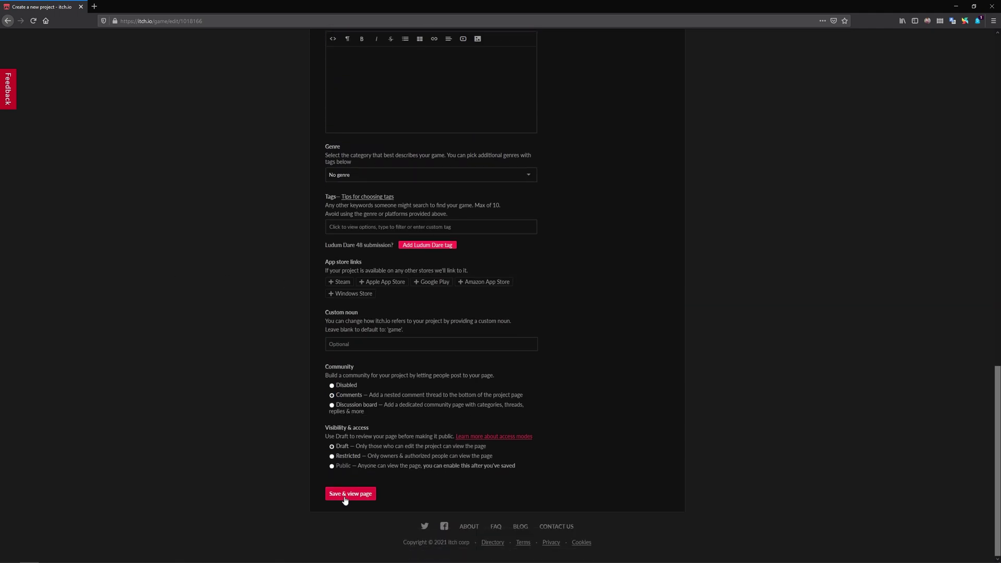
{"action": "left_click", "coordinate": [344, 496]}
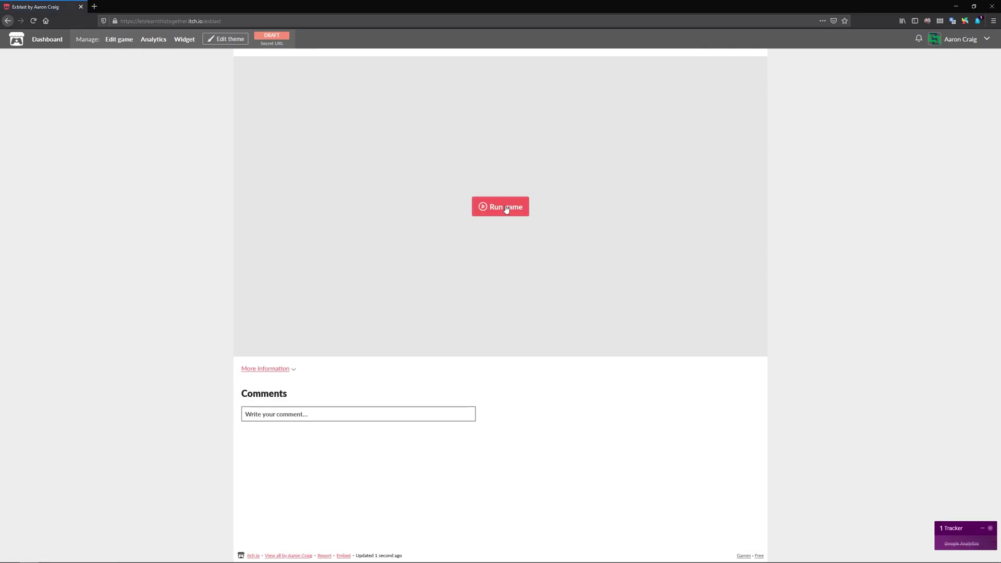
Run the embedded Exblast game to its START GAME / END GAME menu, then return to GameMaker
{"action": "left_click", "coordinate": [505, 207]}
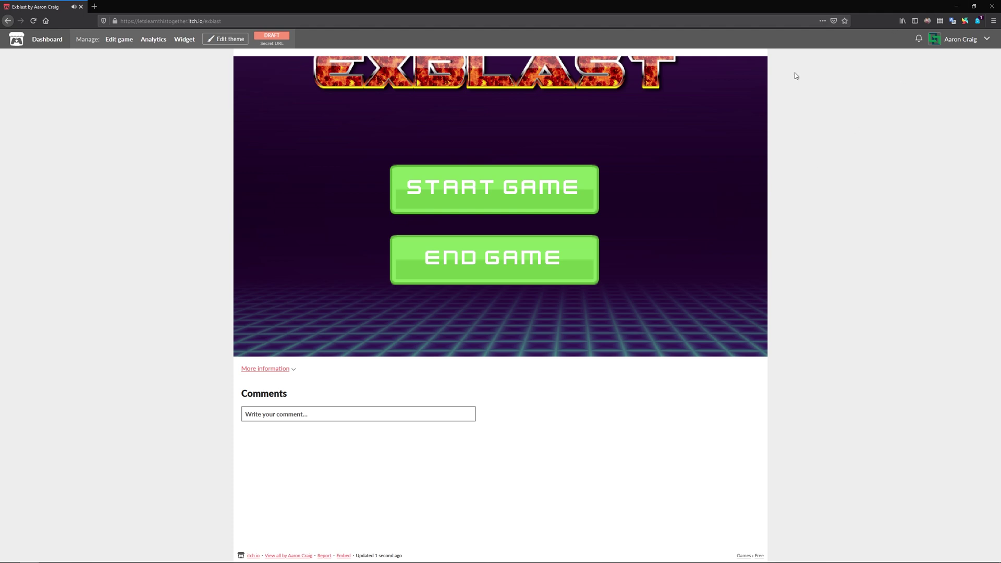
{"action": "key", "text": "alt+Tab"}
Set the rmMenu room's Viewport 0 to width 1366 and height 768
{"action": "double_click", "coordinate": [881, 365]}
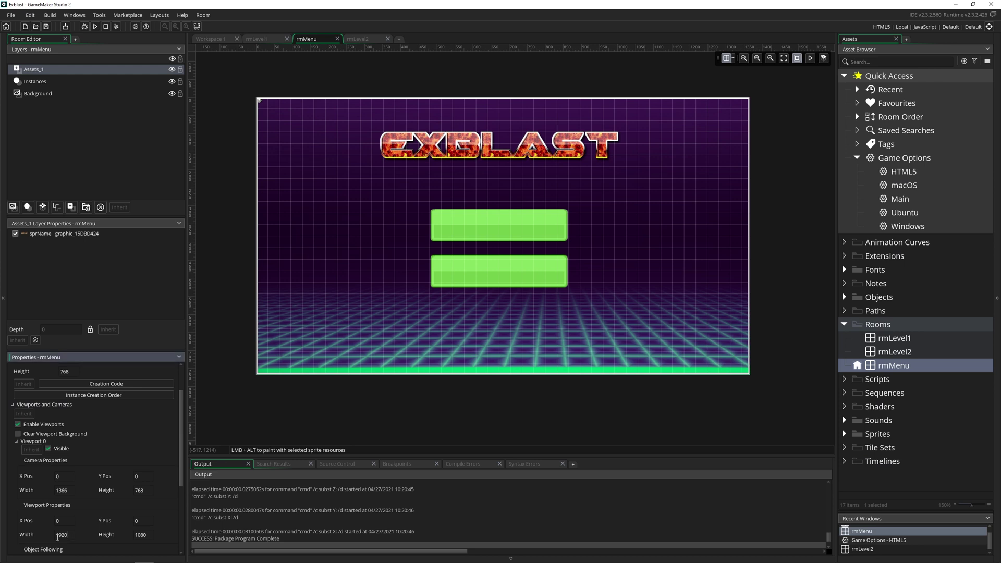
{"action": "double_click", "coordinate": [61, 534]}
{"action": "type", "text": "1366"}
{"action": "key", "text": "Tab"}
{"action": "type", "text": "7"}
Export the game as a zip package named Exblast.zip, replacing the existing file
{"action": "left_click", "coordinate": [49, 14]}
{"action": "left_click", "coordinate": [68, 50]}
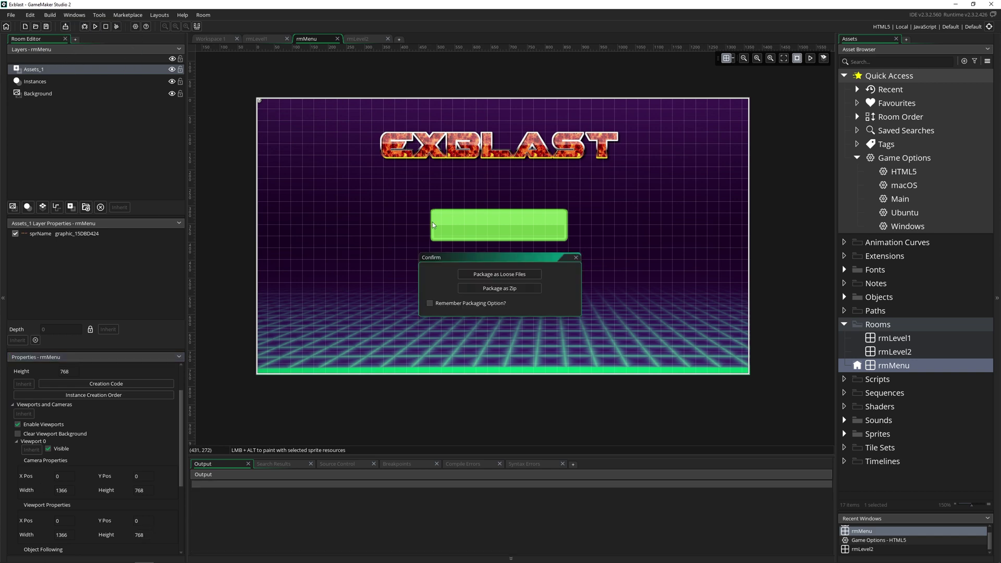
{"action": "left_click", "coordinate": [487, 288]}
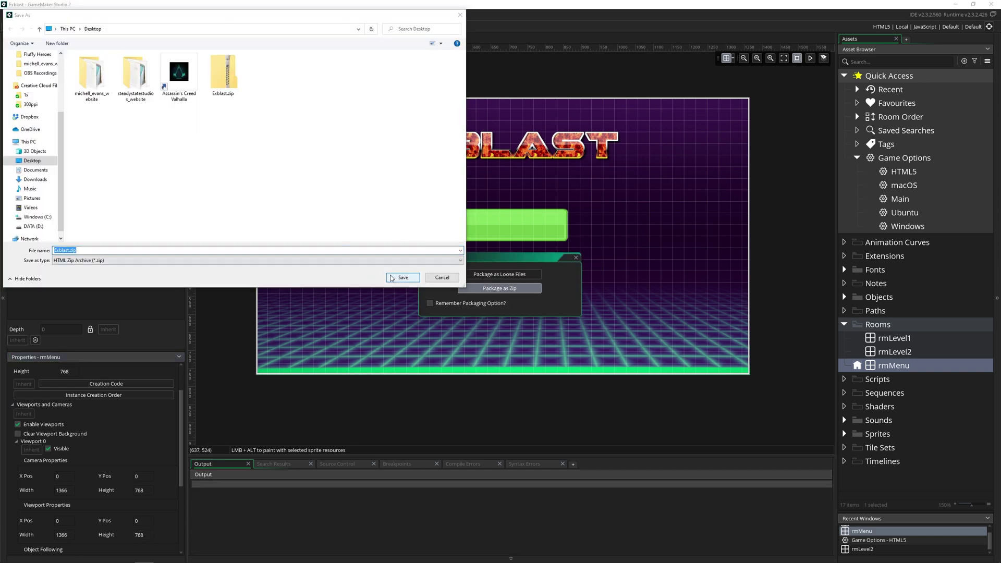
{"action": "left_click", "coordinate": [392, 278]}
{"action": "left_click", "coordinate": [577, 286]}
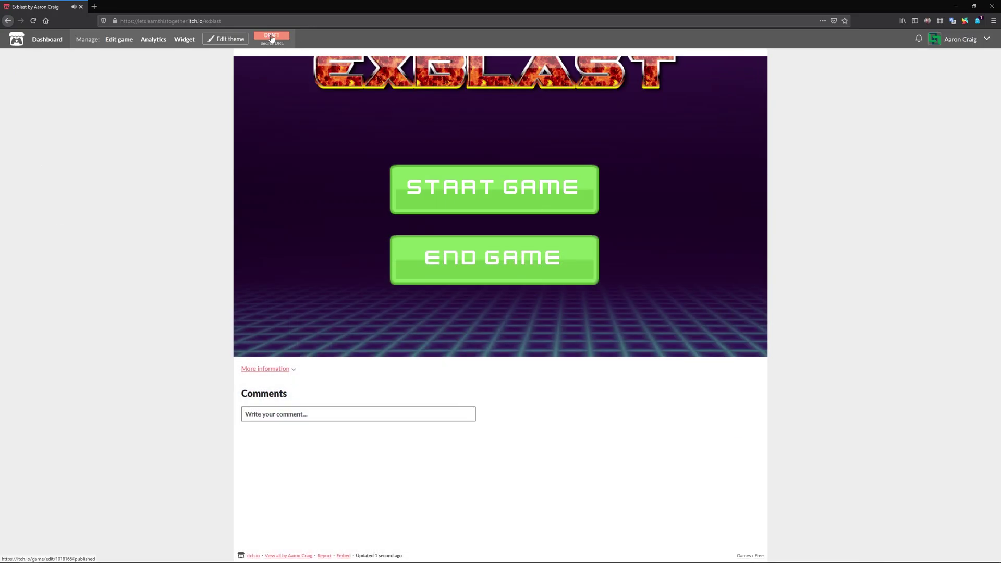
Upload the rebuilt Exblast.zip on the itch.io project's edit page
{"action": "left_click", "coordinate": [271, 38]}
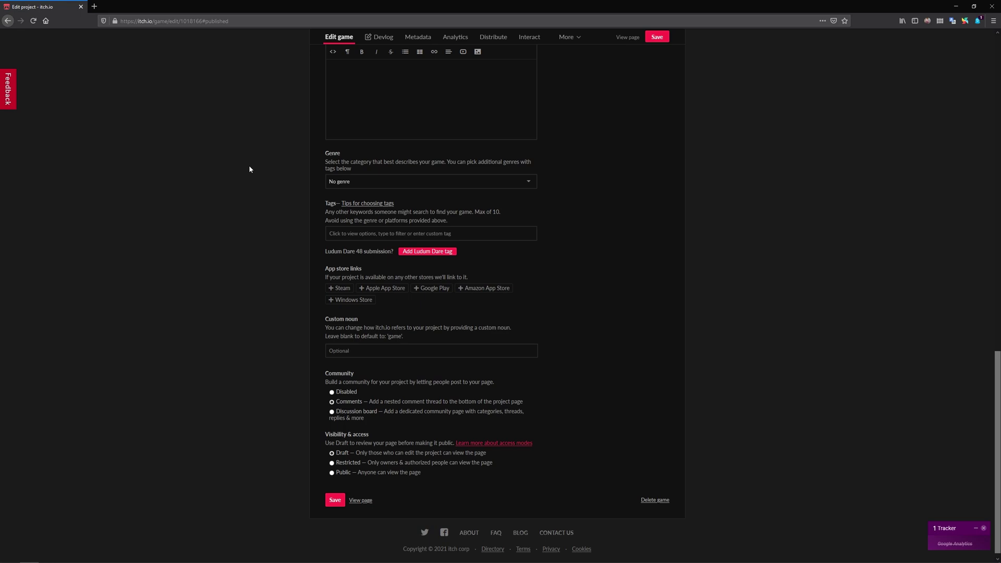
{"action": "scroll", "coordinate": [261, 322], "scroll_direction": "up", "scroll_amount": 8}
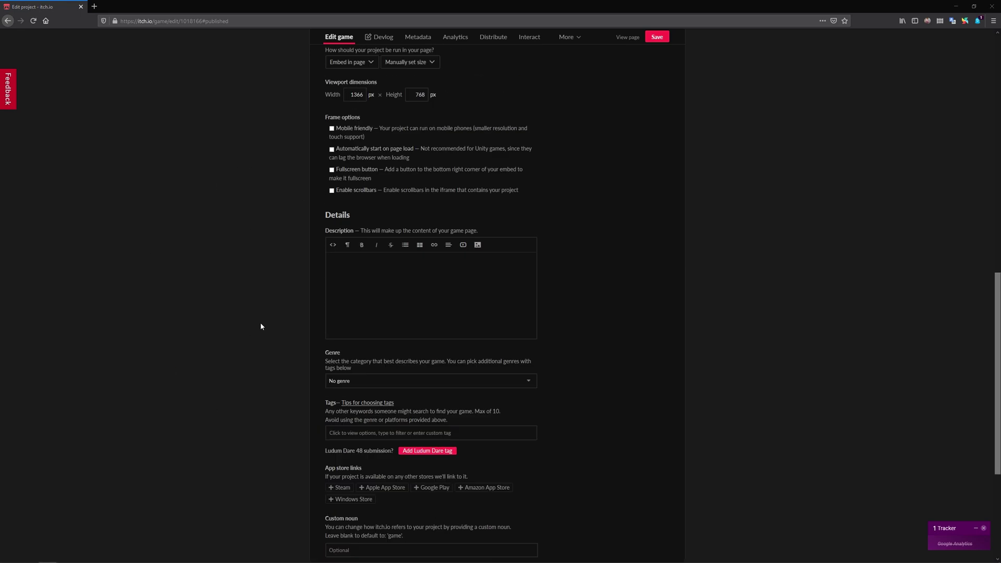
{"action": "left_click", "coordinate": [344, 273]}
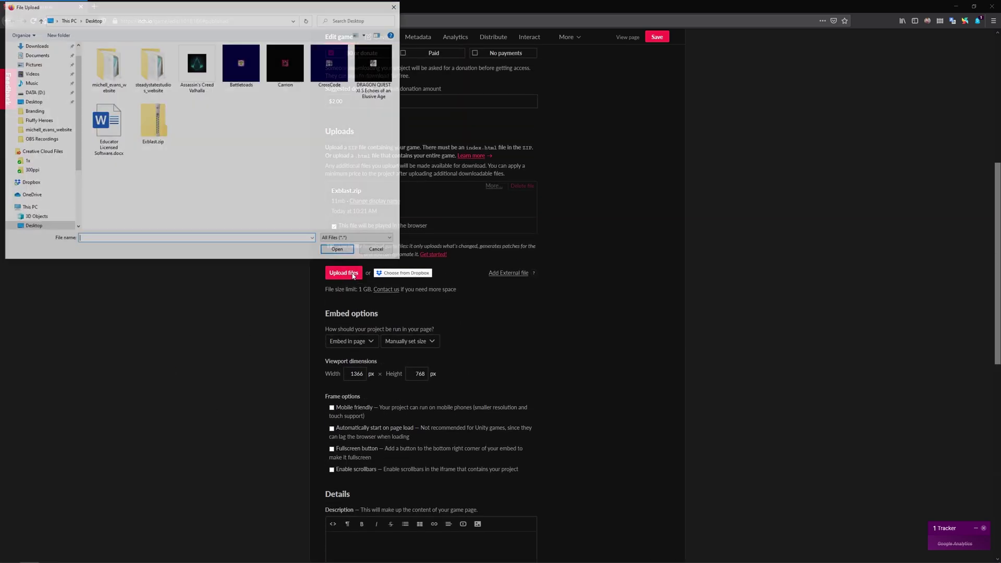
{"action": "double_click", "coordinate": [161, 135]}
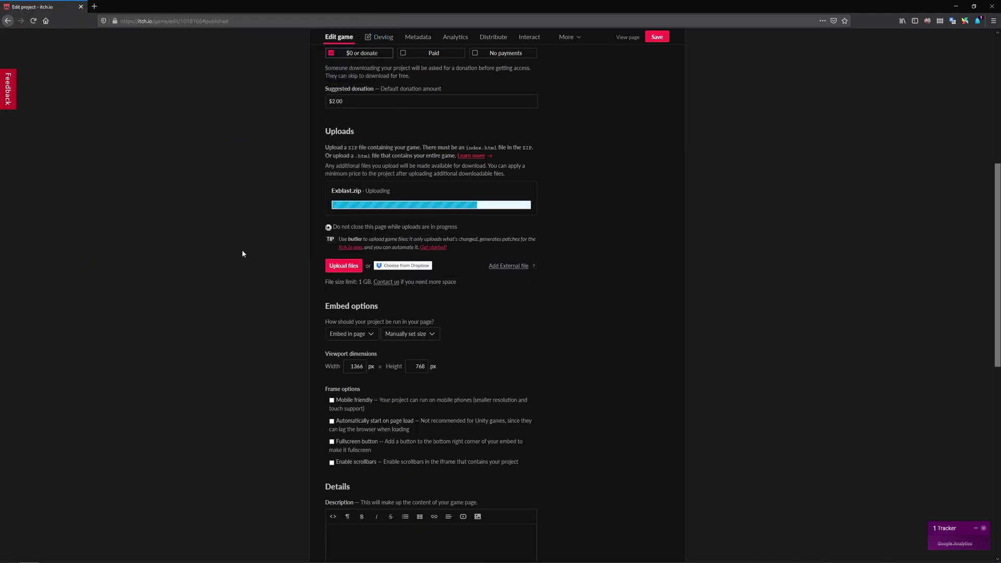
Save the project changes and view the game's draft page
{"action": "scroll", "coordinate": [257, 254], "scroll_direction": "down", "scroll_amount": 10}
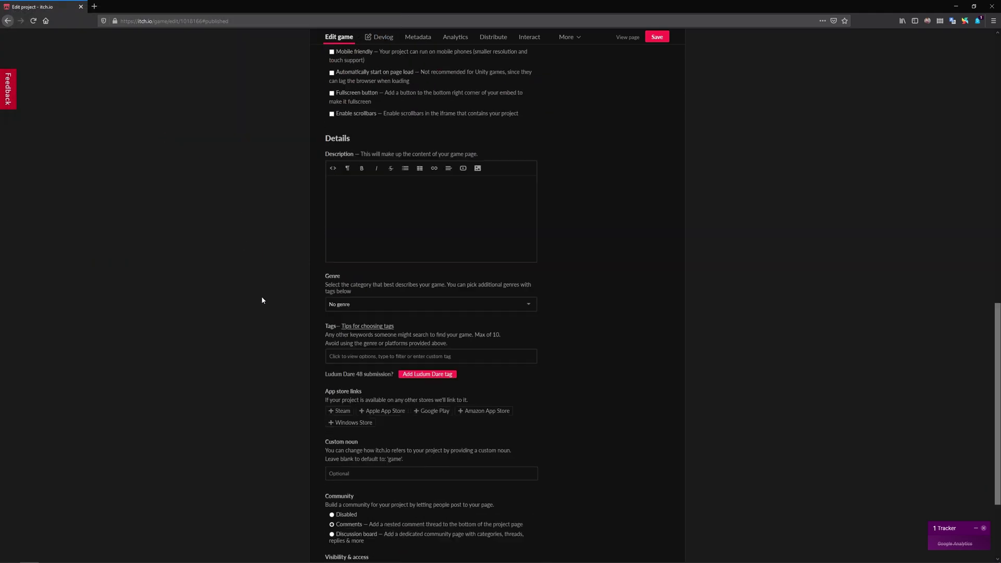
{"action": "left_click", "coordinate": [335, 494]}
{"action": "left_click", "coordinate": [359, 495]}
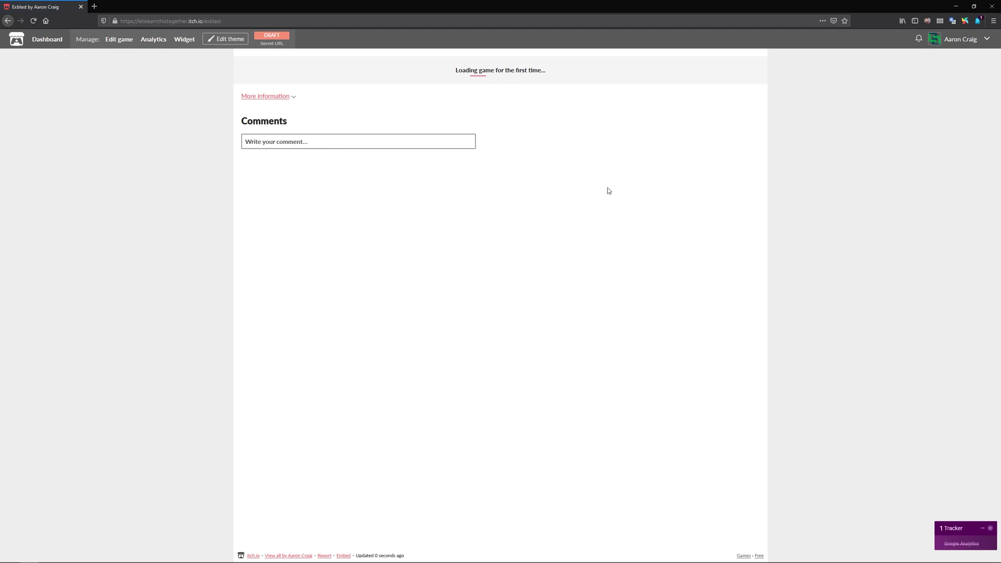
Run the embedded Exblast game, choose START GAME, and move the paddle right
{"action": "left_click", "coordinate": [490, 206]}
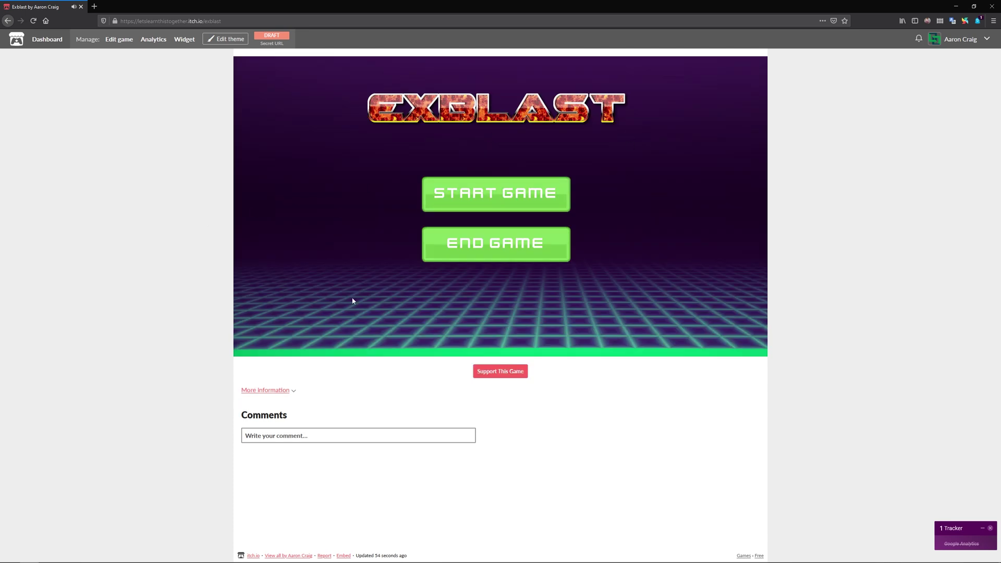
{"action": "left_click", "coordinate": [563, 198]}
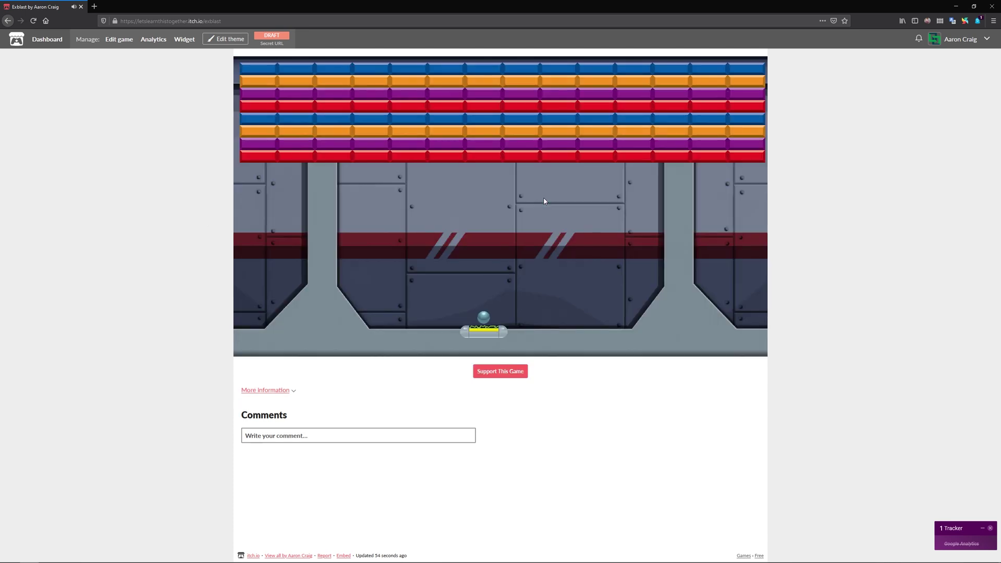
{"action": "key", "text": "Right"}
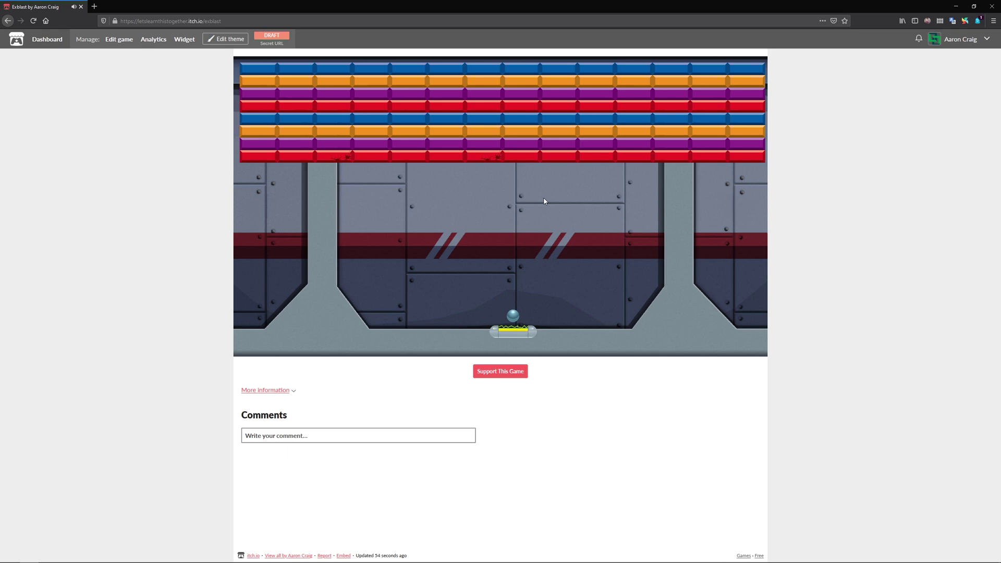
Use the DRAFT badge at the top of the game page to reopen Edit game
{"action": "left_click", "coordinate": [277, 38]}
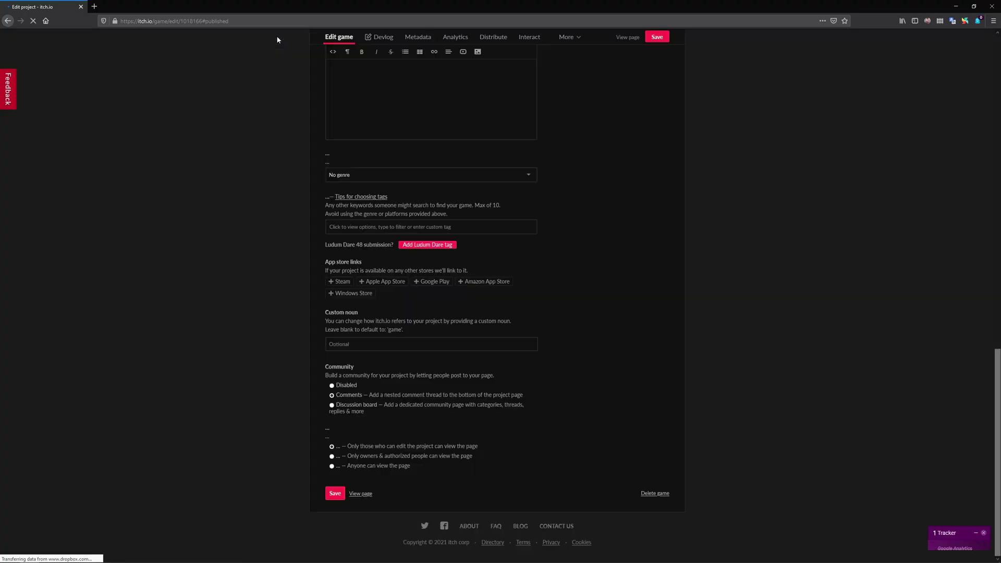